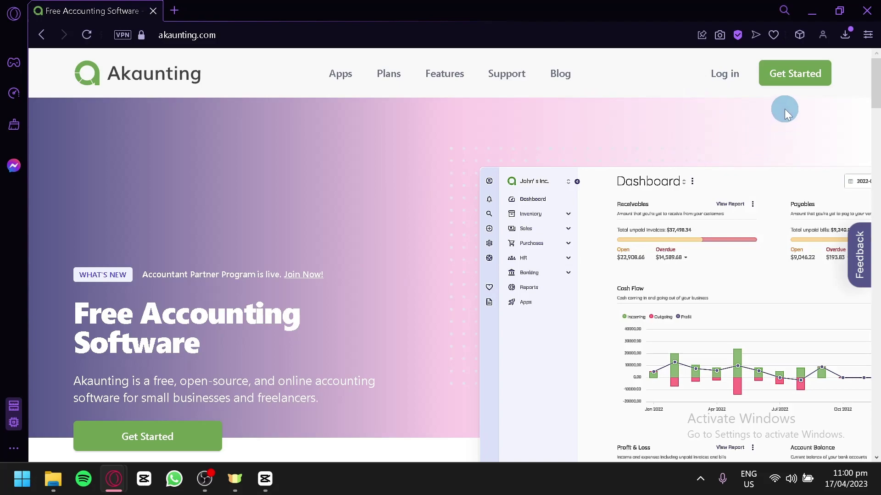
Step: Start with the recommended Cloud edition and open the form for creating a new account
click(800, 81)
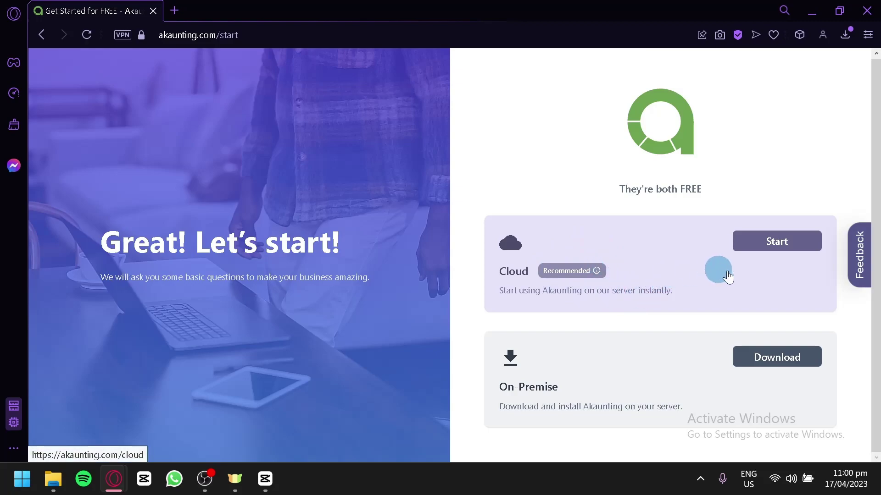
click(767, 243)
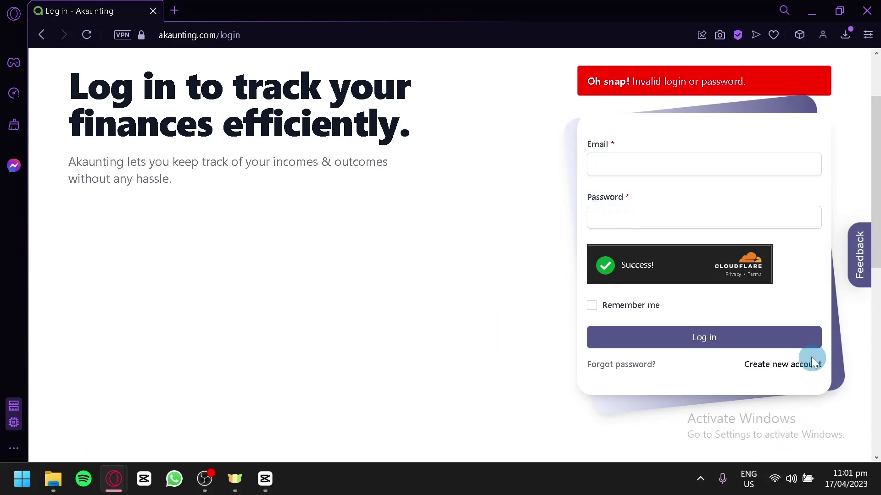
click(781, 373)
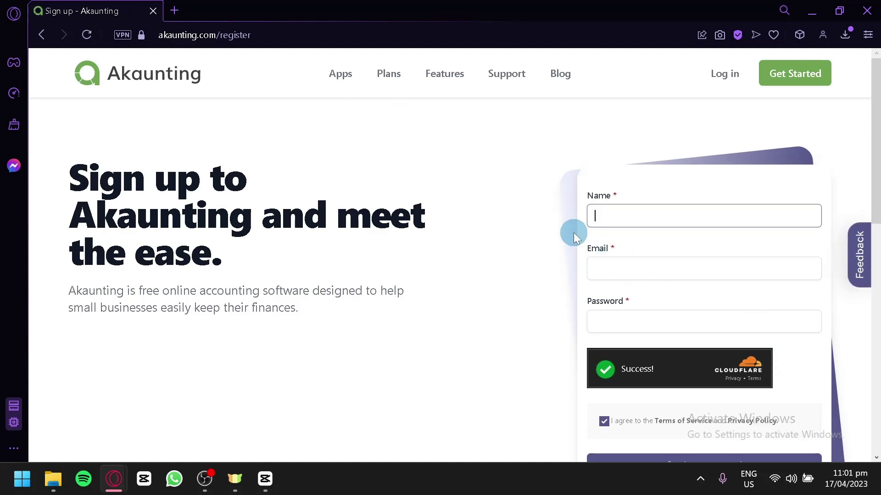
scroll(574, 232, down, 2)
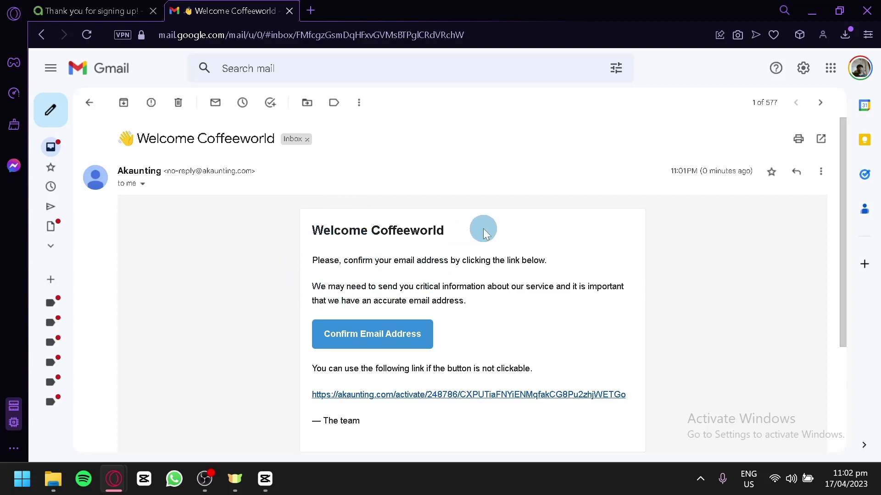
Step: Confirm the account's email address from the welcome message and go to the email entry of the login form
scroll(483, 229, down, 2)
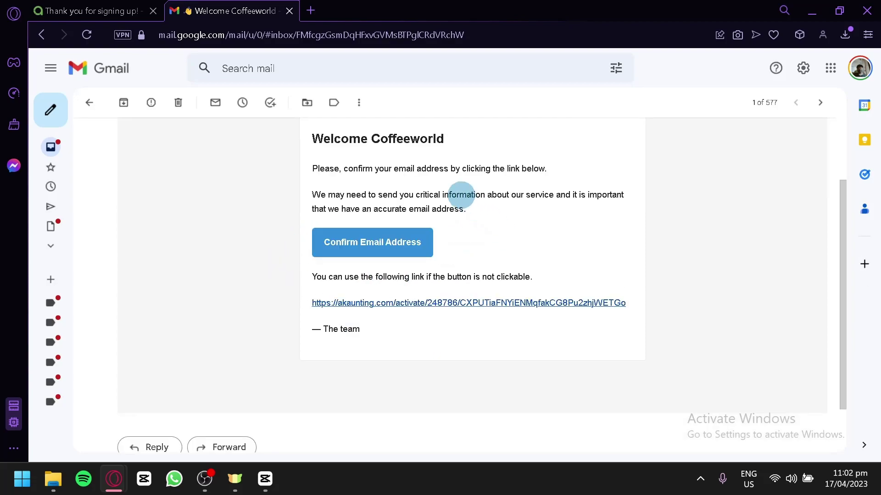
click(418, 254)
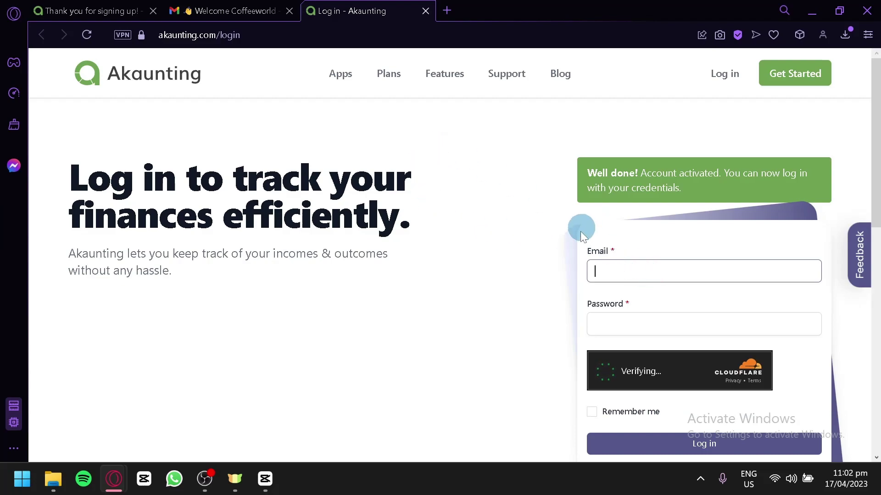
click(626, 265)
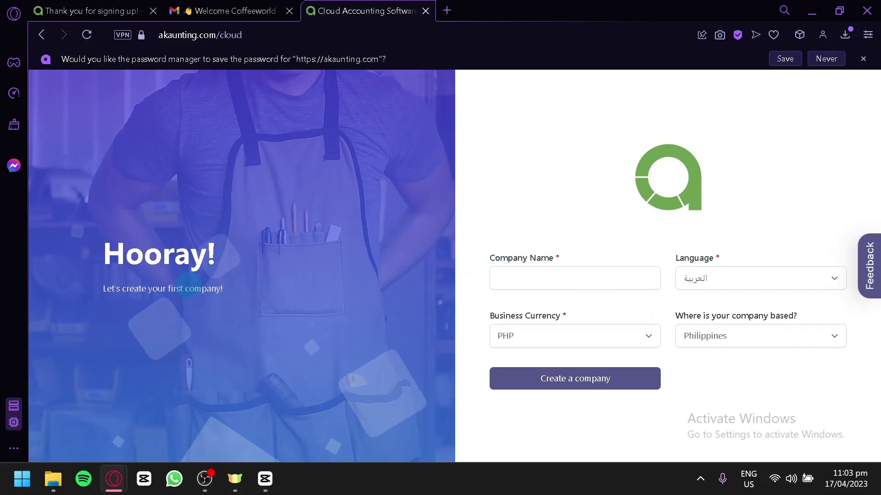
Step: Set the company name to coffeeworld and its language to English (US)
click(580, 279)
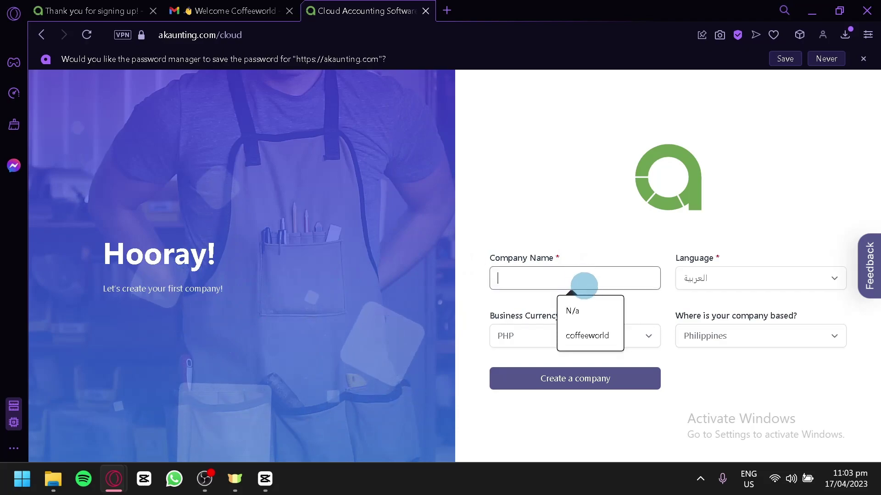
click(585, 335)
click(815, 285)
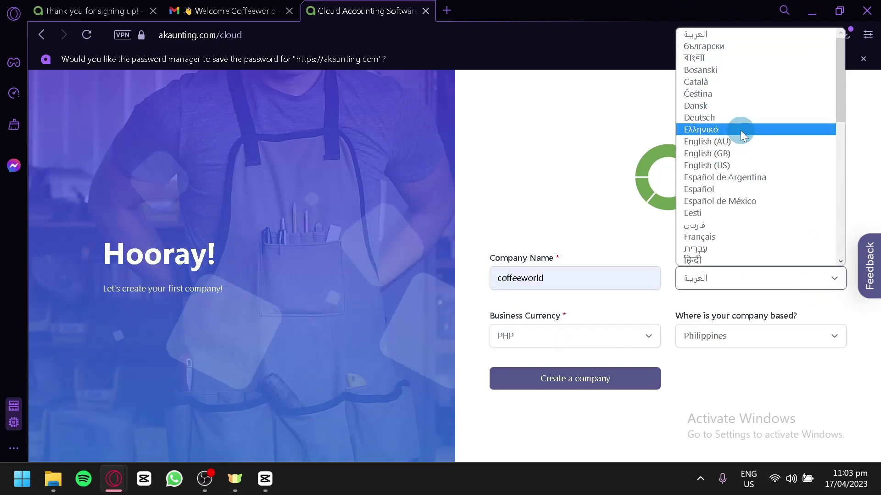
click(734, 165)
Step: Look through the business currencies, keep PHP, and create the company
click(581, 324)
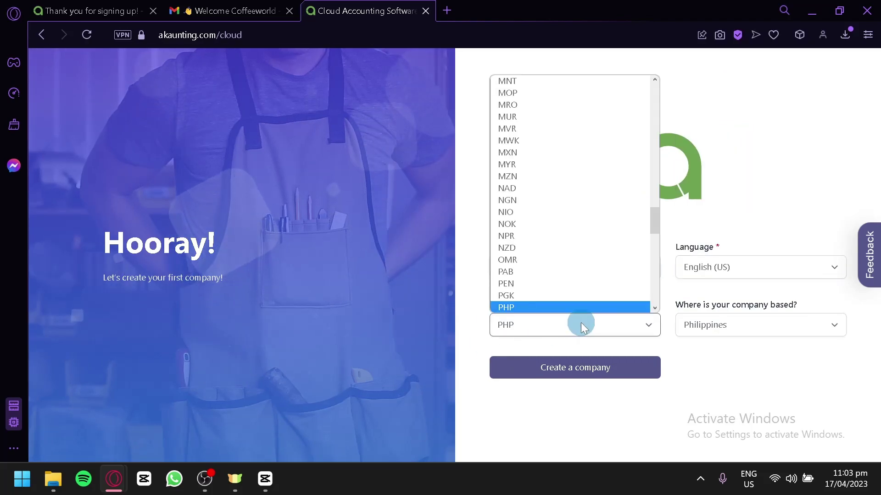
scroll(607, 135, down, 5)
scroll(607, 136, up, 8)
scroll(607, 137, down, 4)
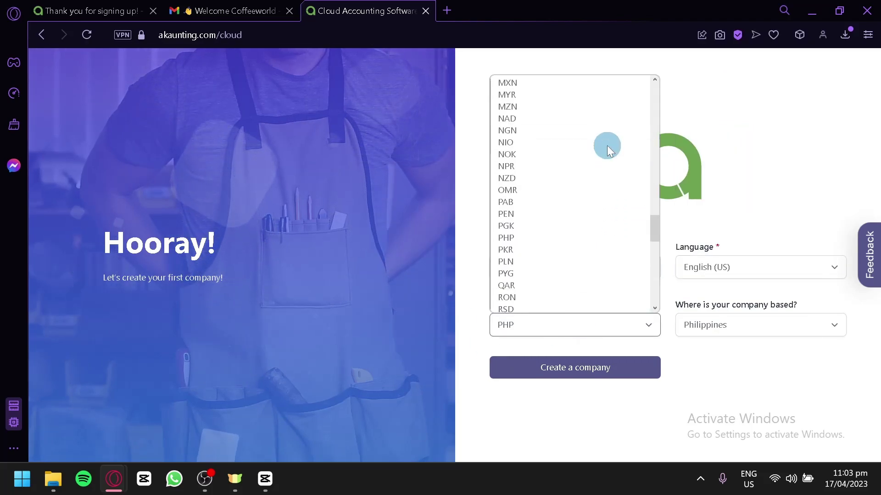
click(467, 201)
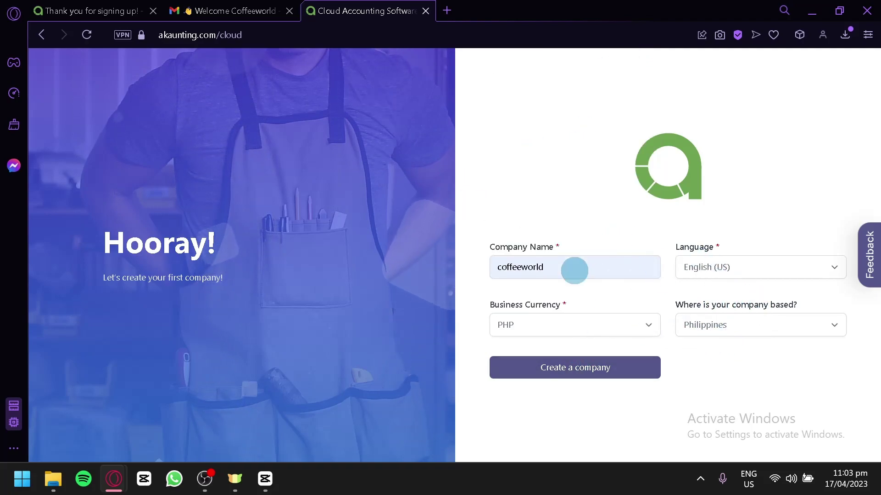
click(595, 369)
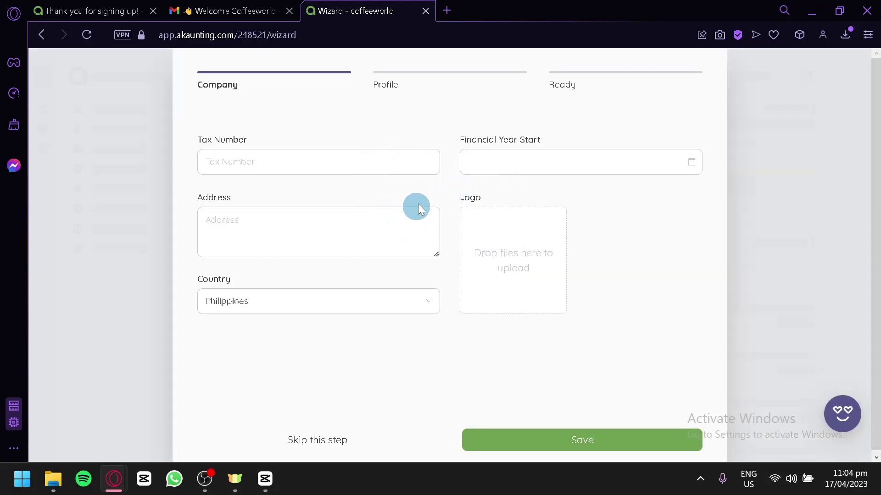
Step: Skip the wizard's company details, leaving the tax number, financial year start and address empty
click(350, 160)
click(477, 157)
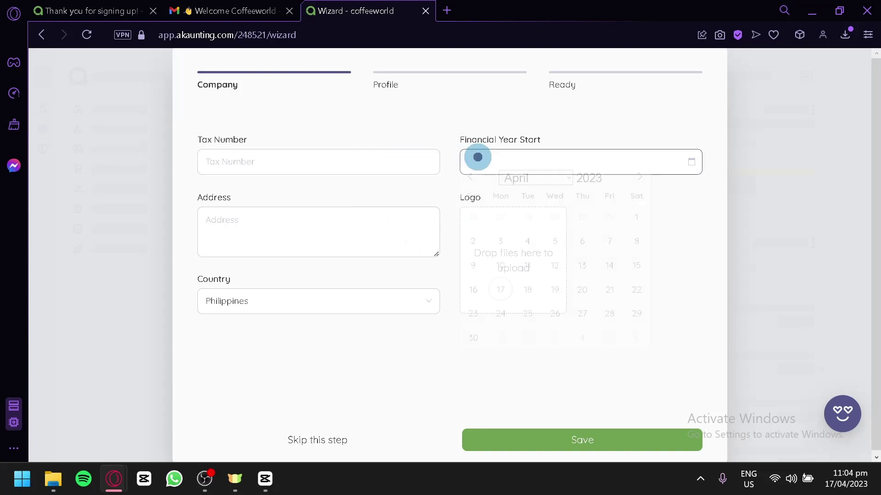
click(327, 215)
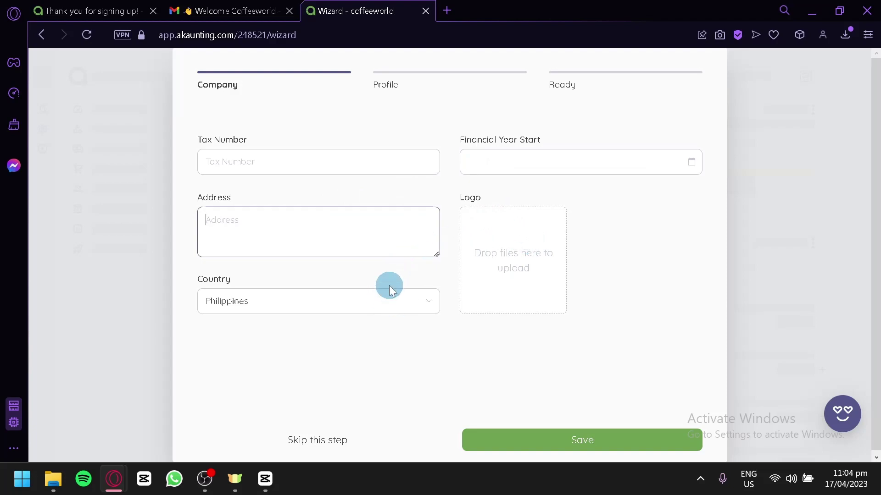
click(340, 438)
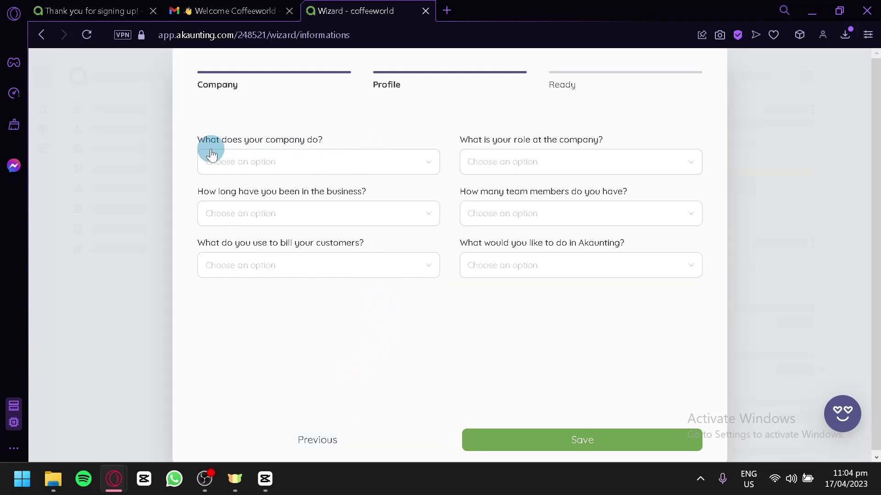
Step: Choose Development & Programming as what the company does in the profile questions
click(289, 158)
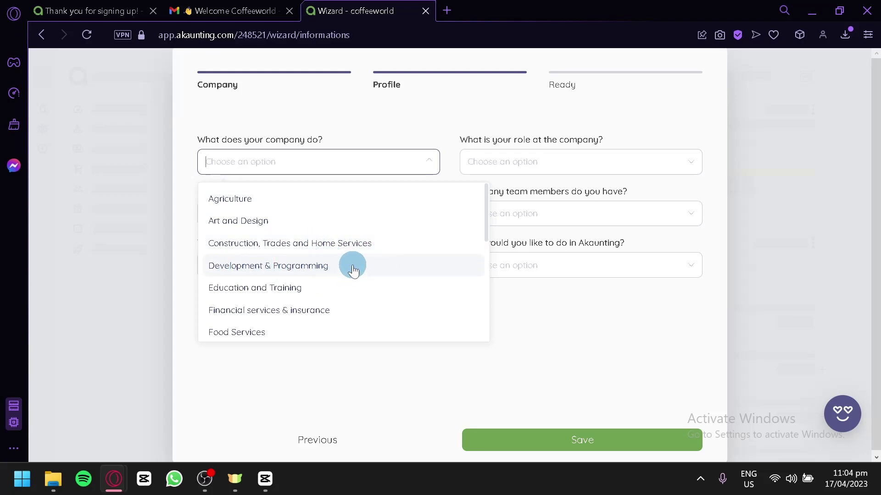
scroll(362, 265, down, 5)
scroll(365, 261, up, 5)
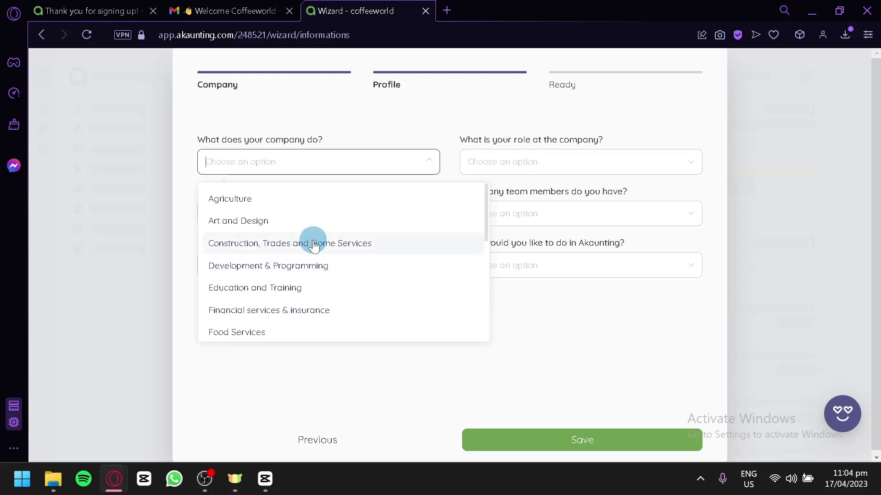
click(334, 269)
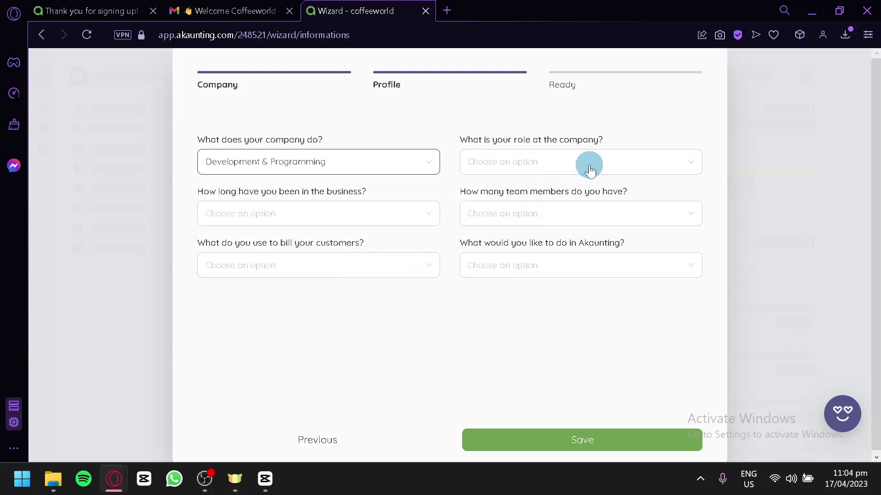
Step: Choose Accountant / Bookkeeper as the role at the company
click(521, 166)
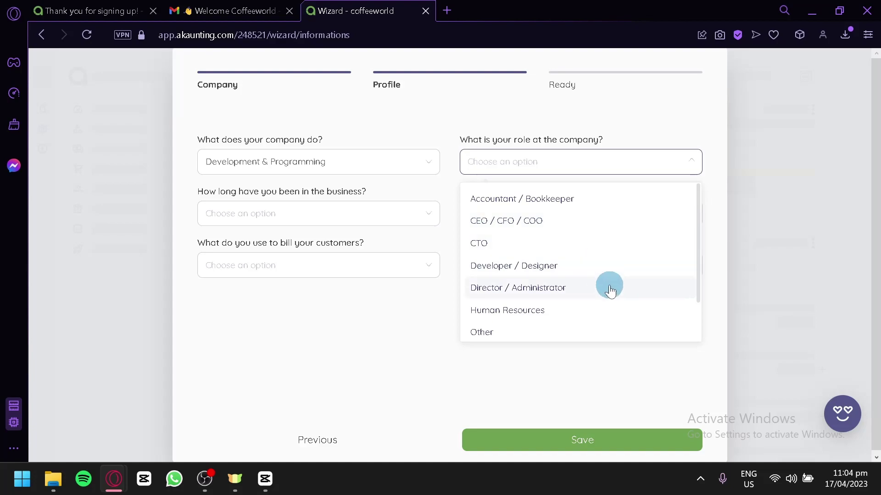
scroll(609, 291, down, 2)
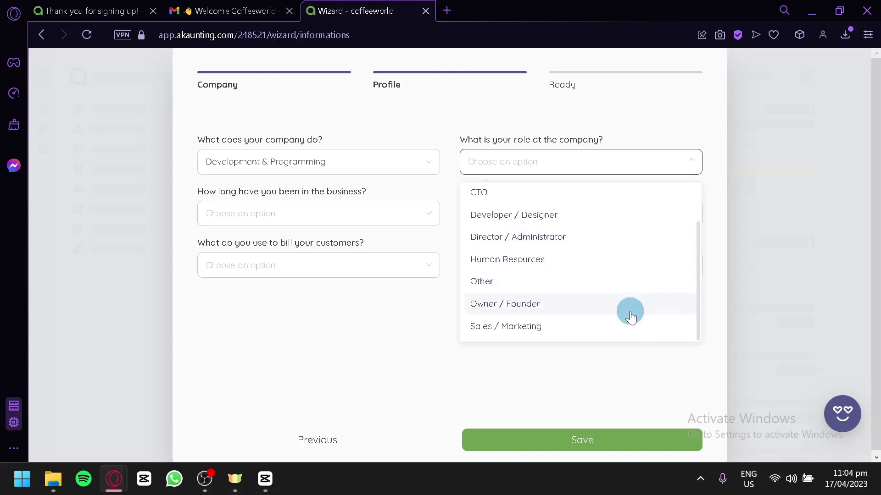
scroll(555, 298, up, 2)
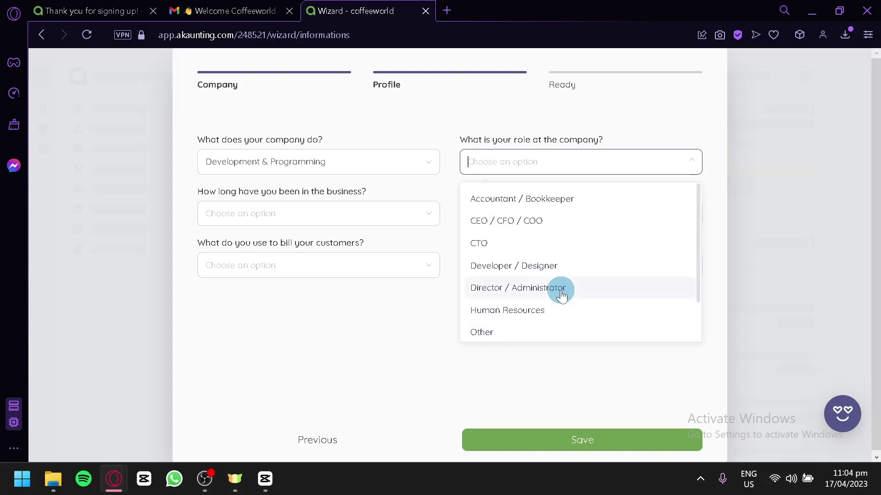
click(548, 201)
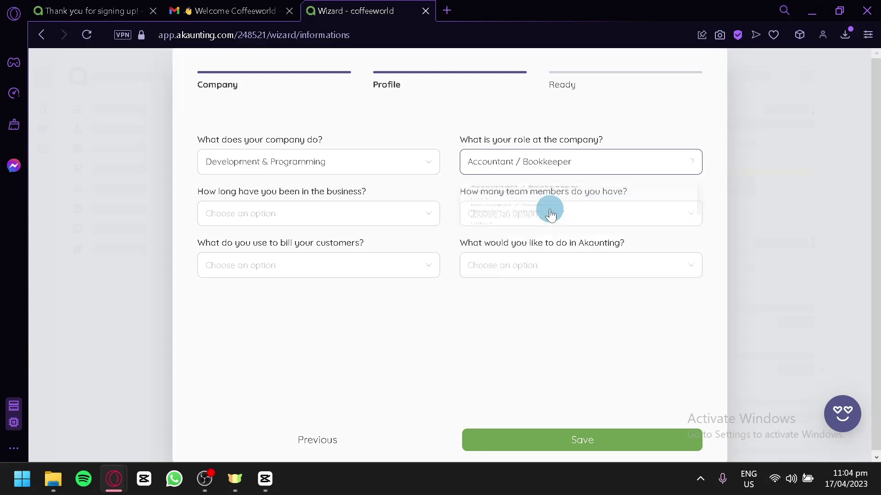
Step: Set the time in business to 1-2 years and the number of team members to 5 to 9
click(355, 223)
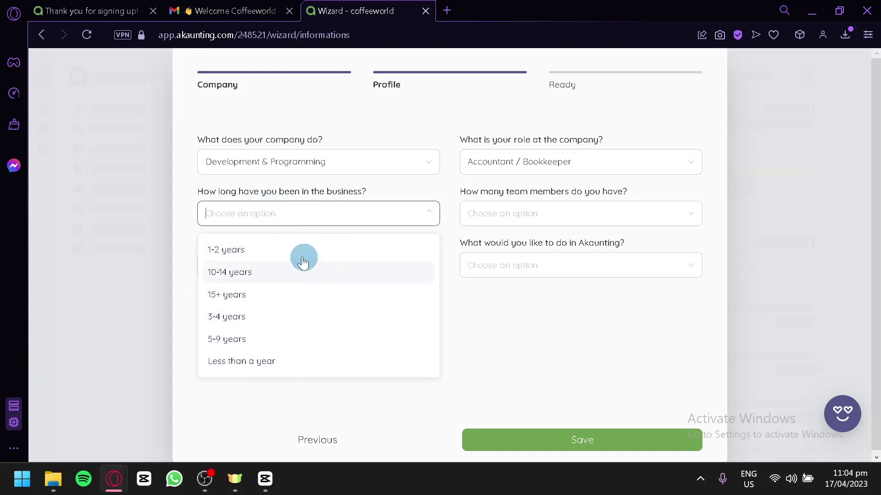
click(281, 256)
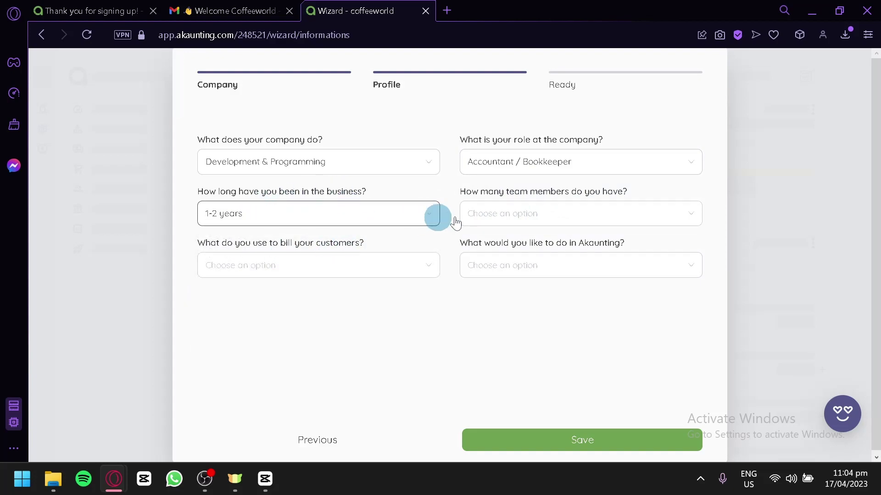
click(489, 205)
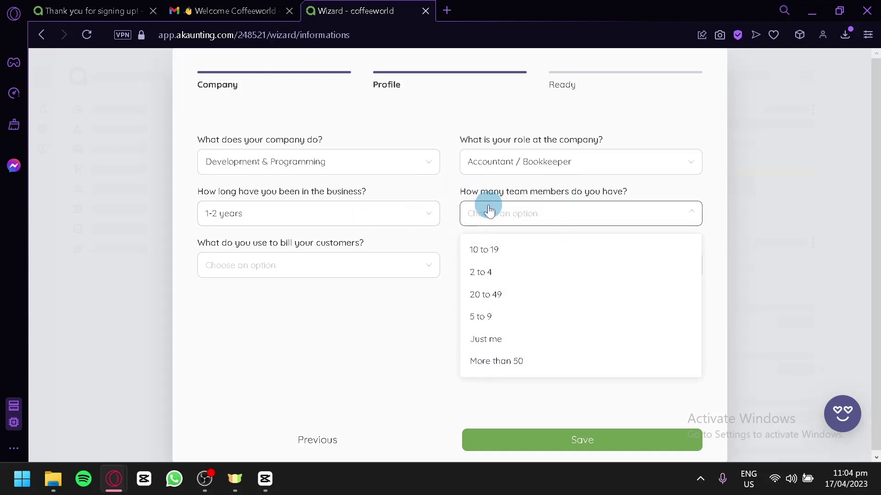
click(488, 317)
Step: Answer the billing question with "I don't use anything", choose "Organize your expenses" as the intended use, and save the profile
click(367, 274)
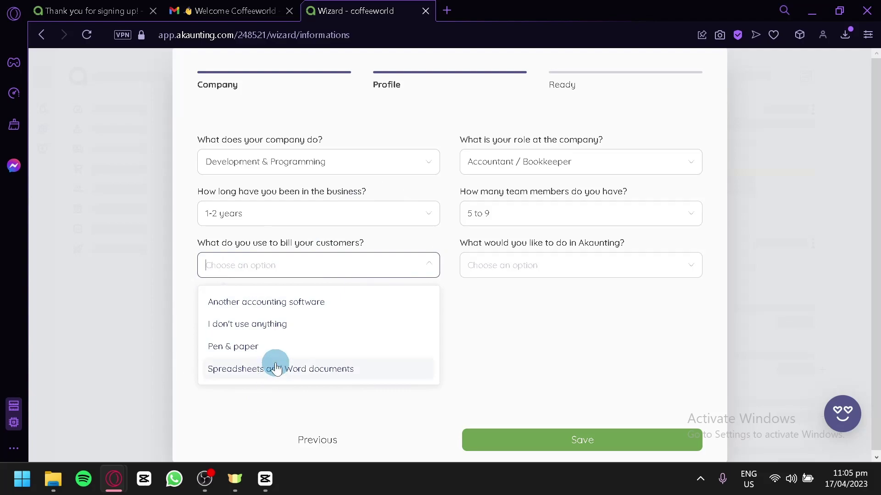
click(310, 326)
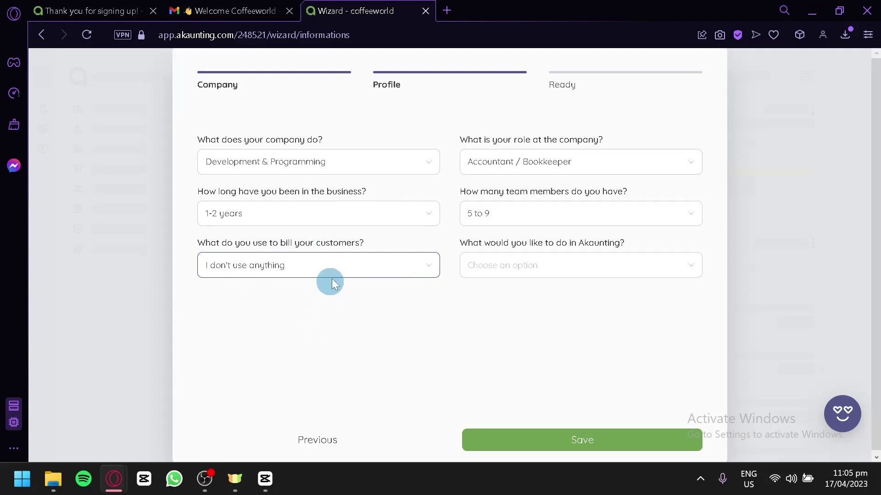
click(506, 275)
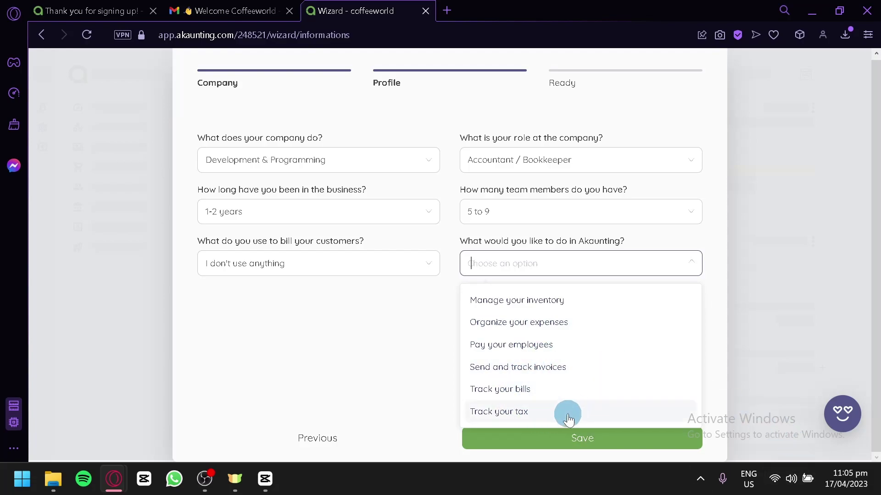
click(594, 324)
click(414, 336)
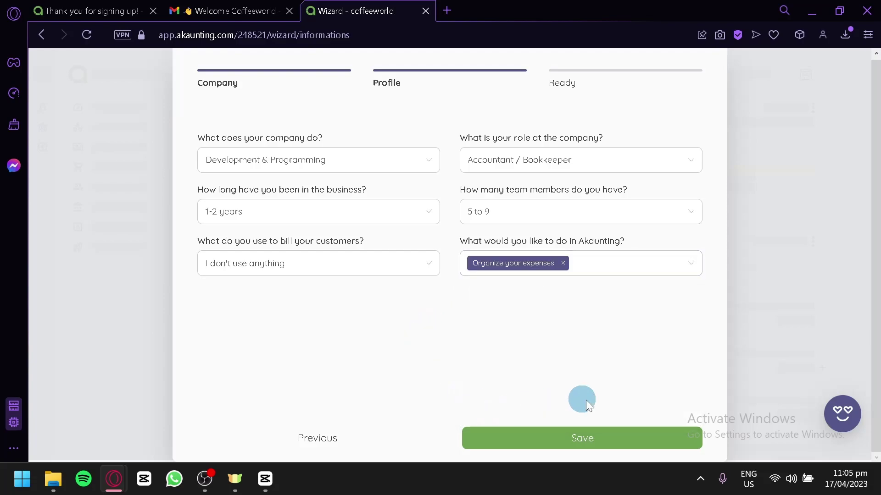
click(594, 440)
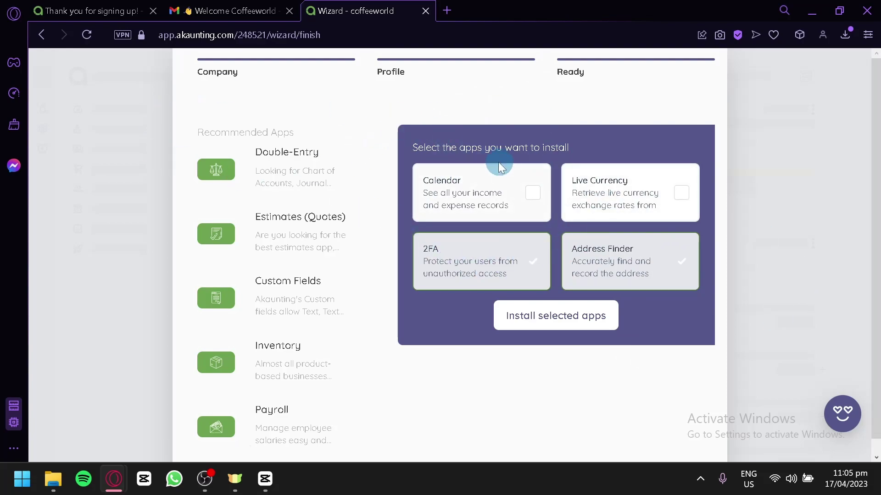
Step: Review the suggested apps and install the selected 2FA and Address Finder apps
scroll(294, 266, down, 1)
scroll(464, 281, up, 1)
scroll(482, 284, down, 1)
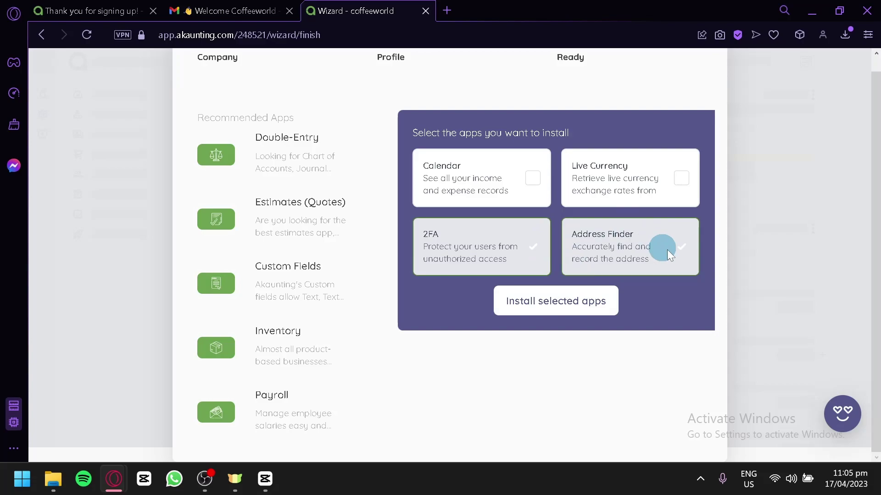
click(591, 293)
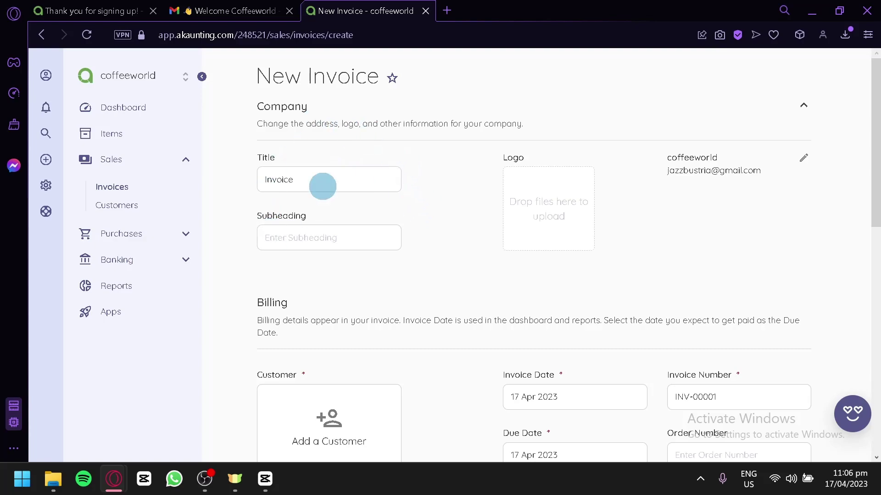
Step: Open the company dashboard and examine its receivables, payables, cash flow, profit and loss, and expense widgets
click(126, 108)
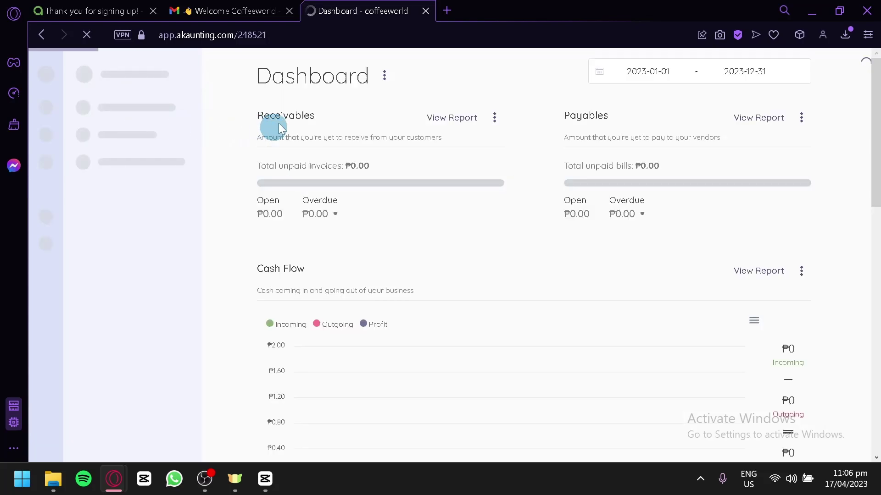
scroll(571, 227, down, 2)
scroll(572, 224, down, 4)
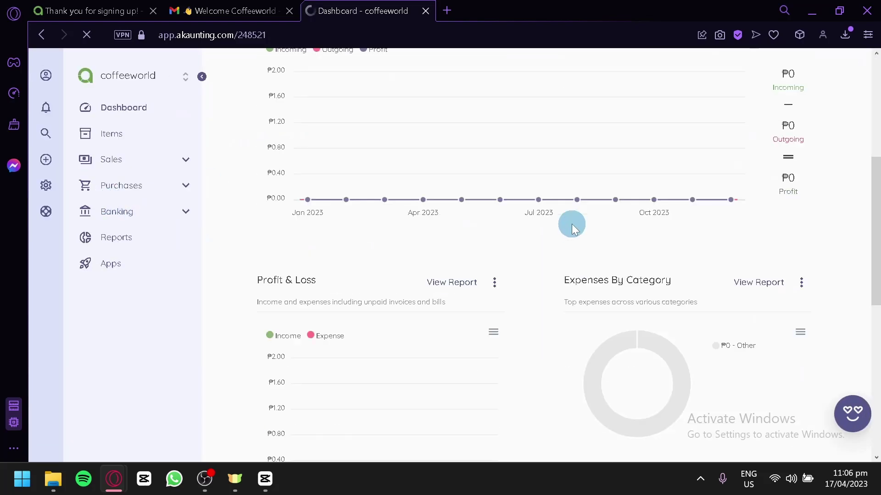
Step: Examine the overdue payables breakdown and the cash flow, profit and loss, expenses by category, account balance and bank connection widgets
scroll(284, 127, up, 6)
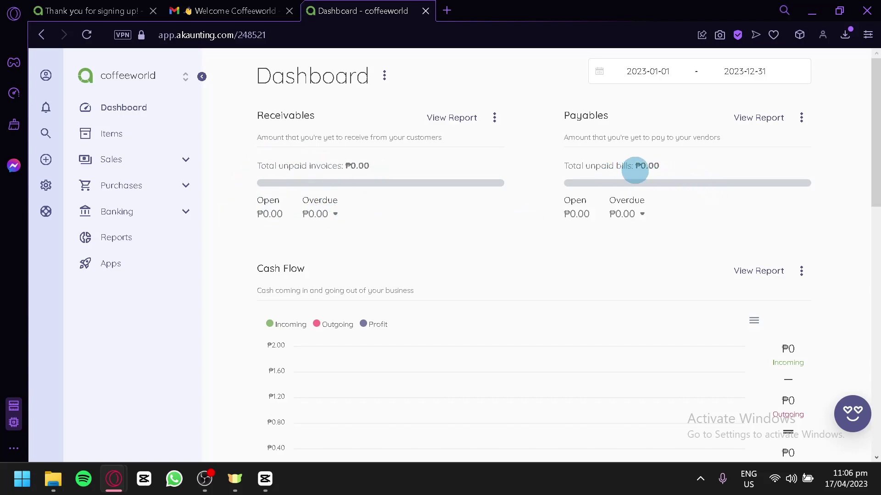
click(643, 216)
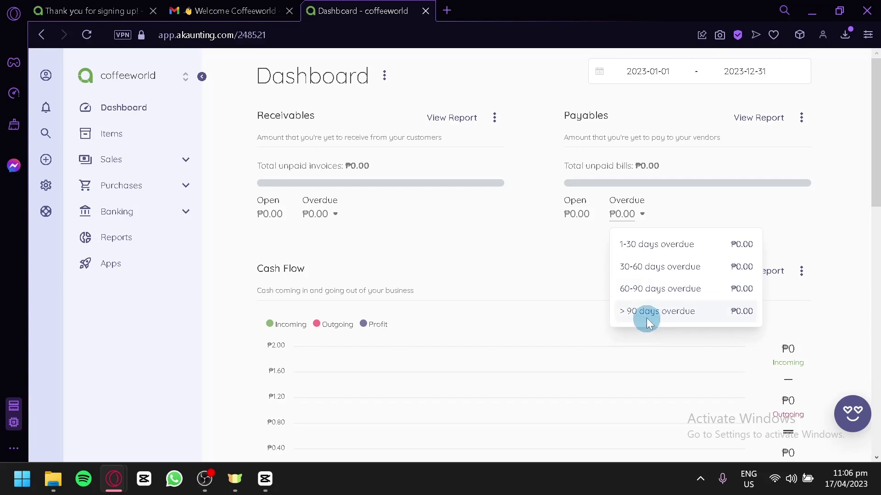
click(515, 255)
scroll(515, 256, down, 2)
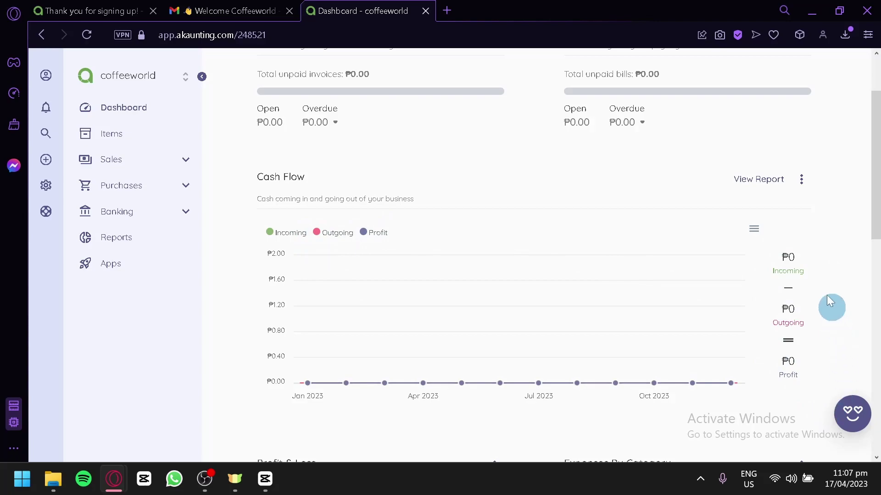
scroll(778, 256, down, 4)
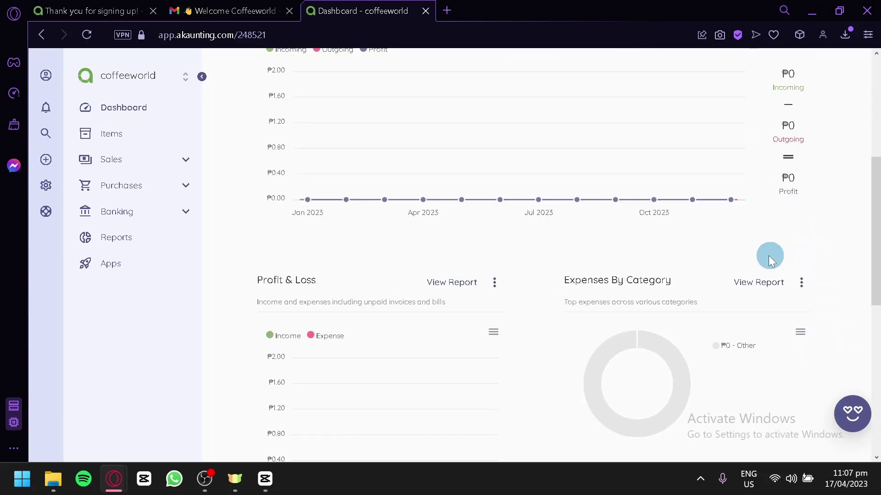
scroll(752, 255, down, 2)
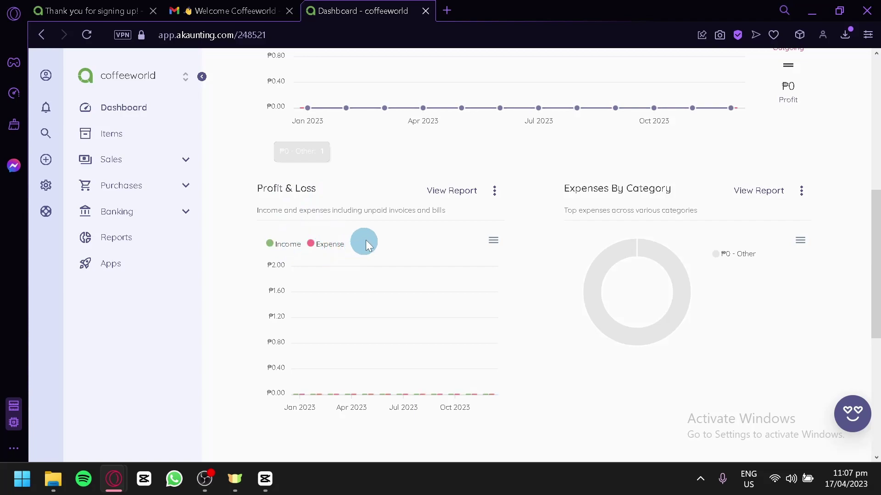
scroll(361, 242, down, 2)
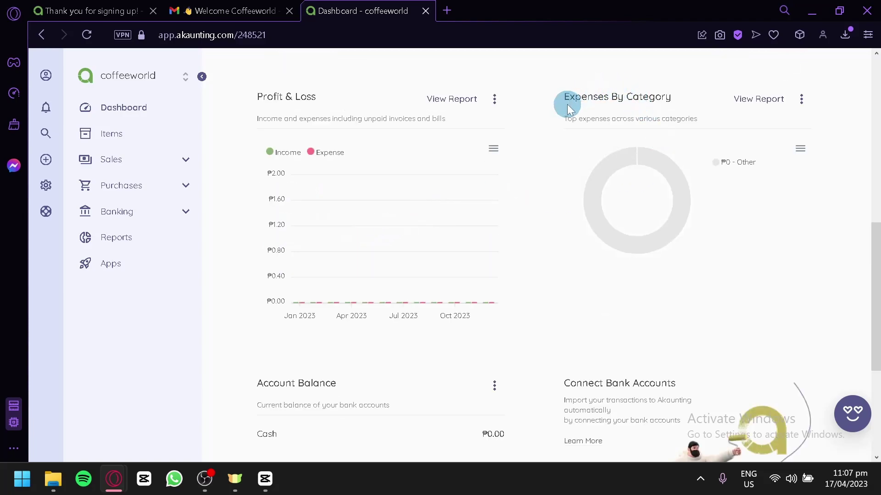
scroll(665, 133, down, 4)
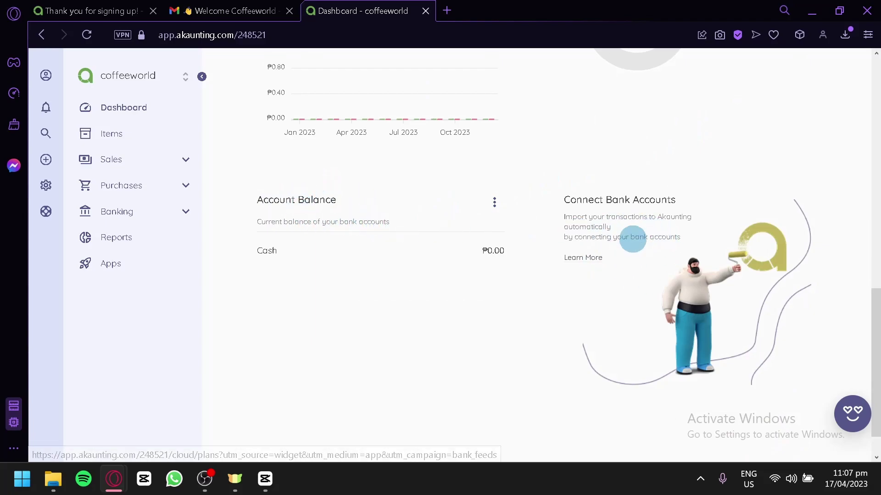
Step: Open the Receivables widget for editing, review its name, type and width options, and close it without saving
scroll(631, 245, up, 6)
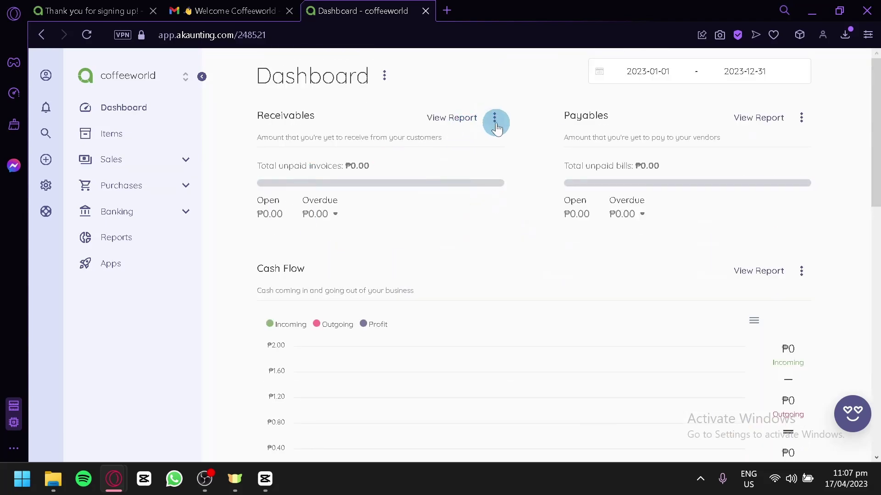
click(496, 125)
click(494, 120)
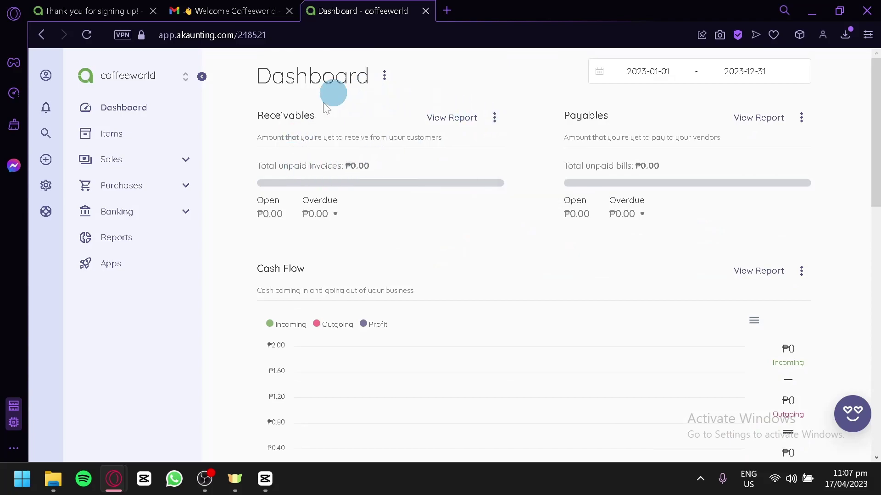
click(490, 117)
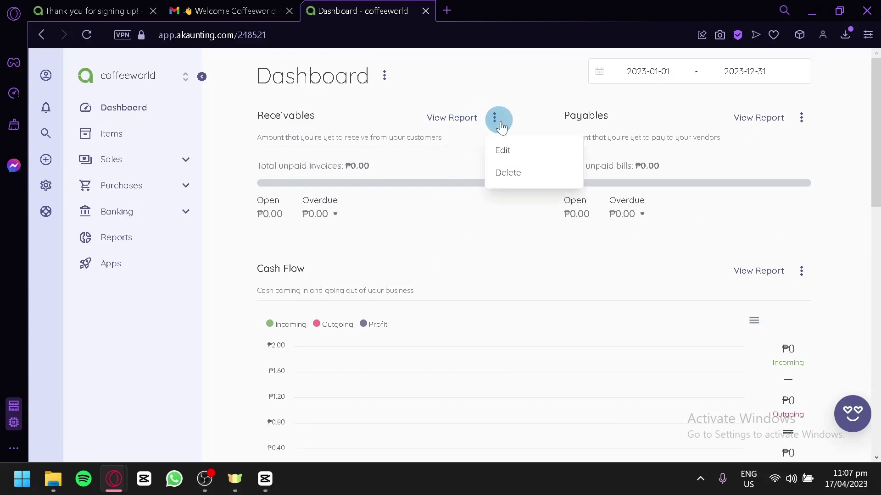
click(511, 143)
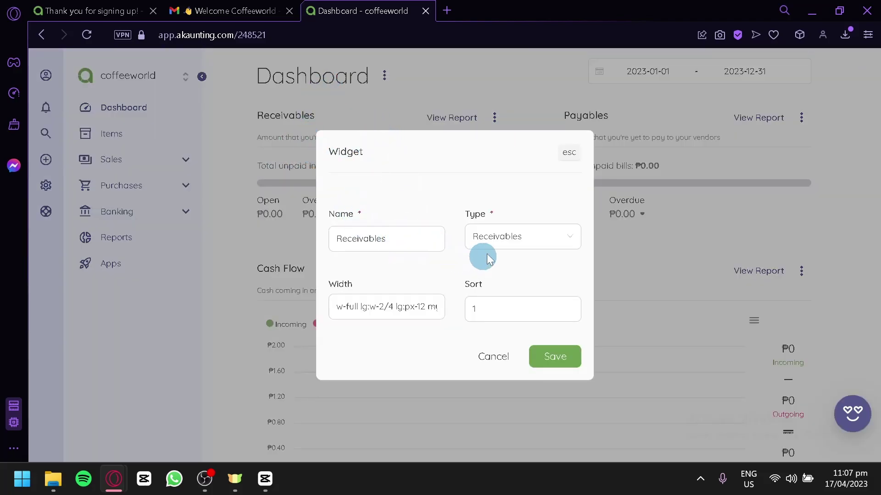
click(430, 236)
click(560, 241)
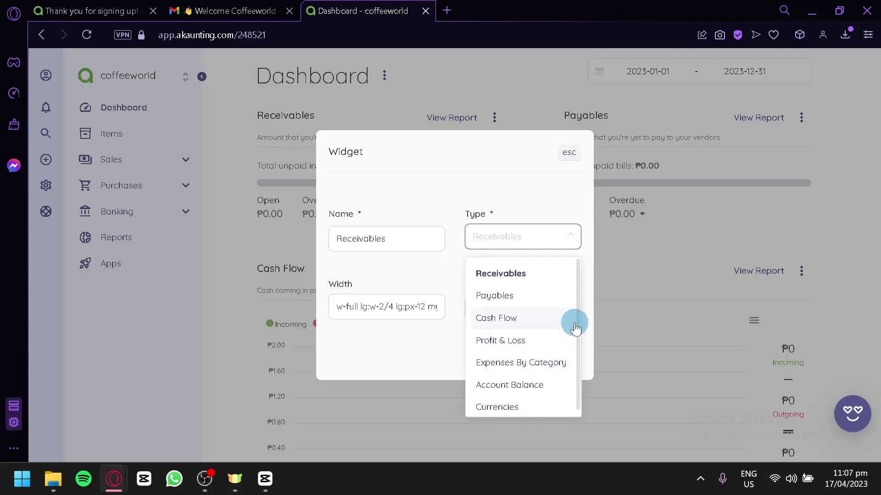
click(420, 358)
click(395, 308)
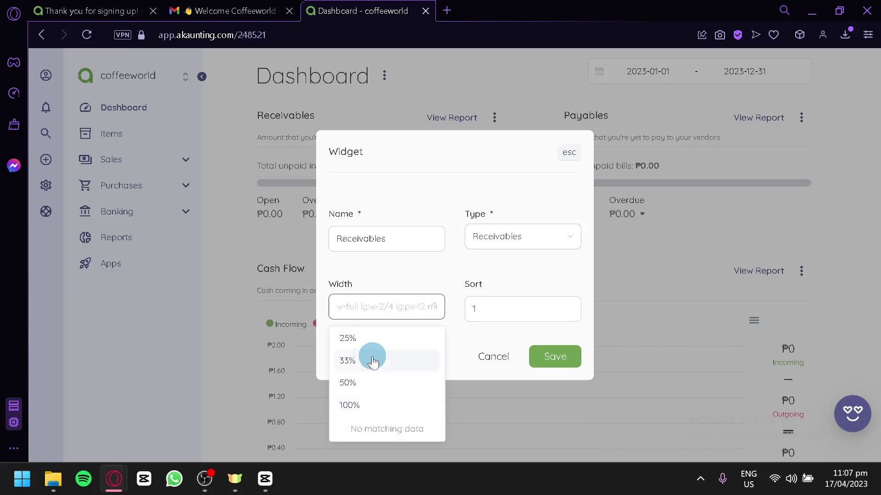
click(459, 266)
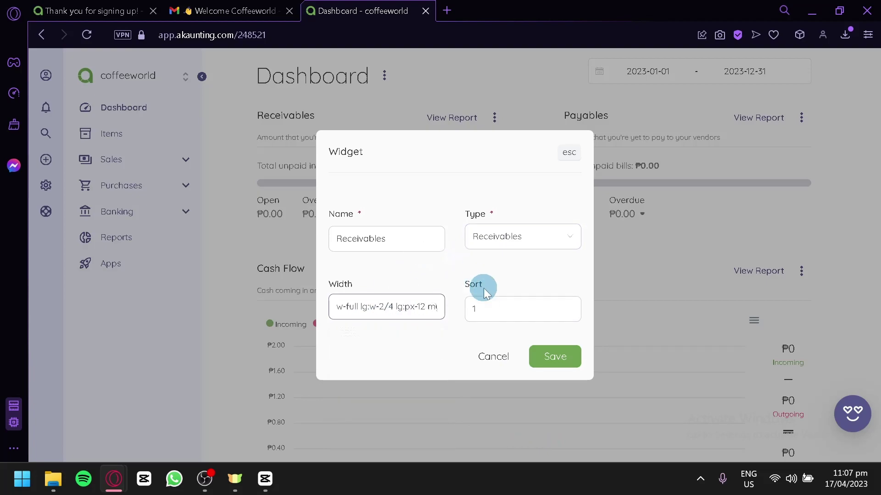
click(498, 356)
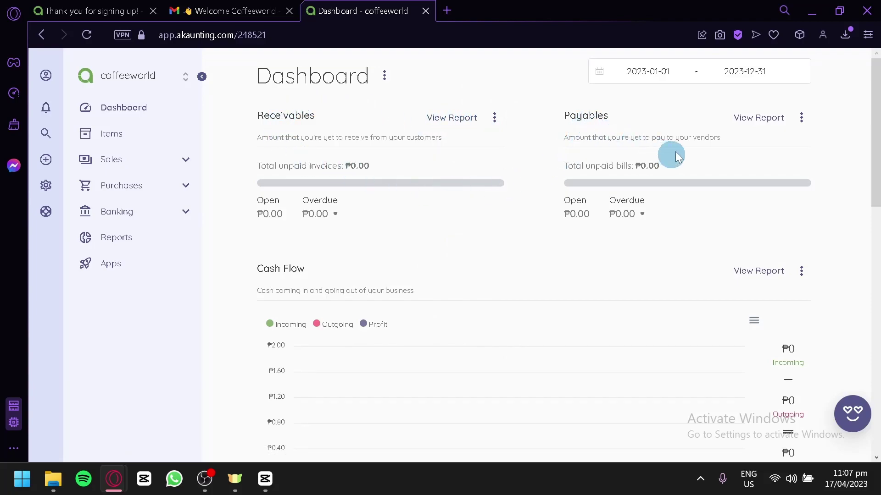
Step: Delete the Payables widget from the dashboard and view the options for adding widgets and managing dashboards
click(802, 120)
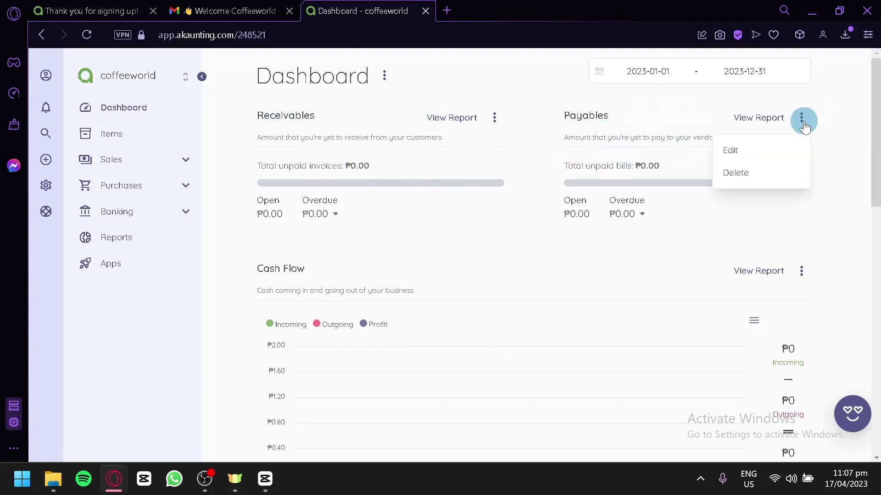
click(759, 172)
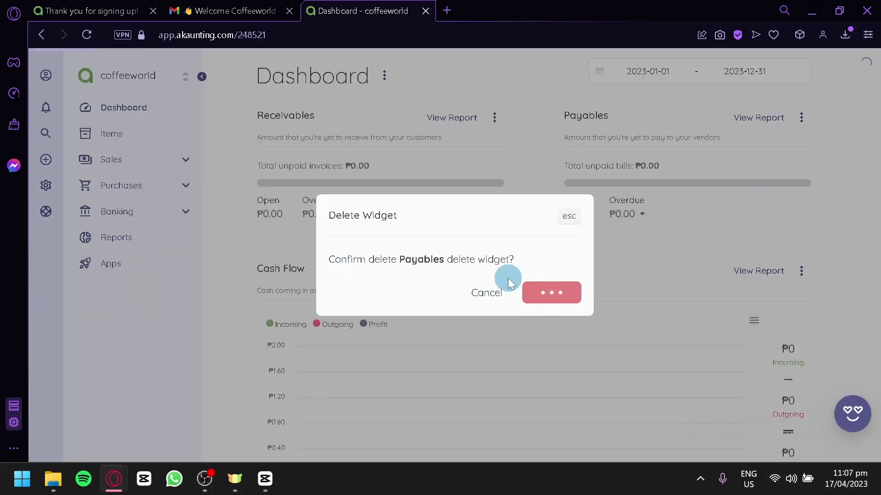
scroll(396, 161, down, 10)
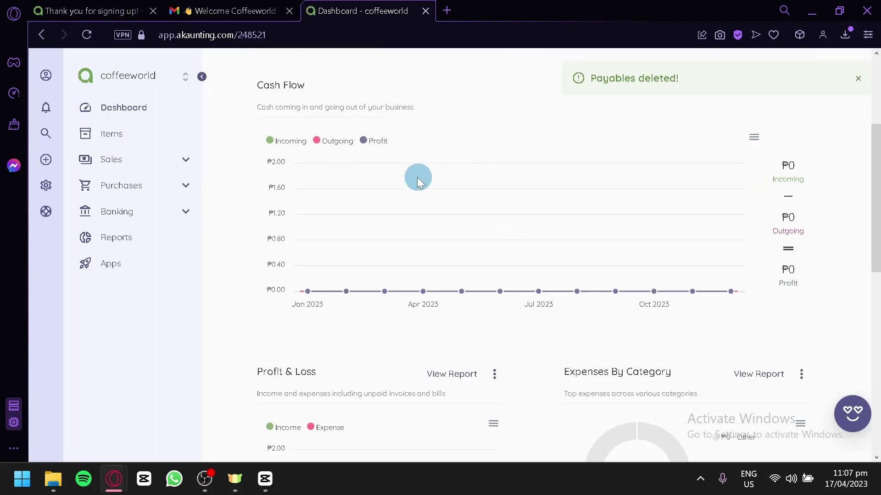
scroll(413, 176, up, 10)
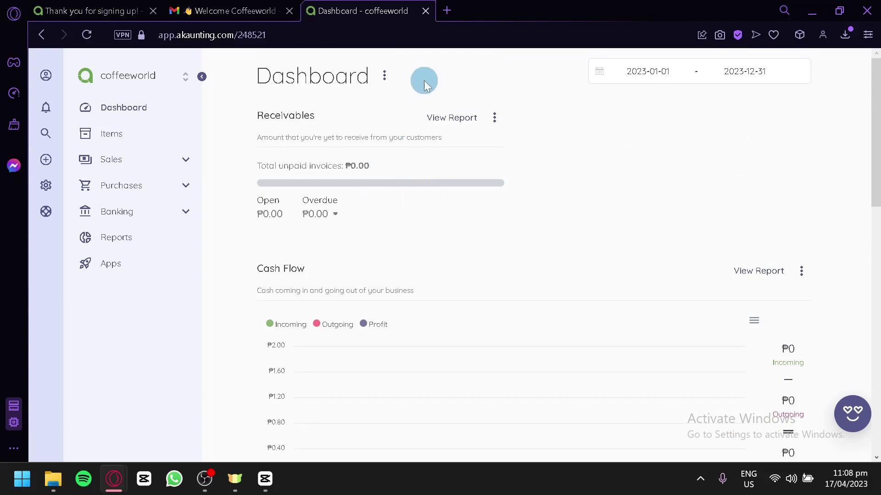
click(391, 78)
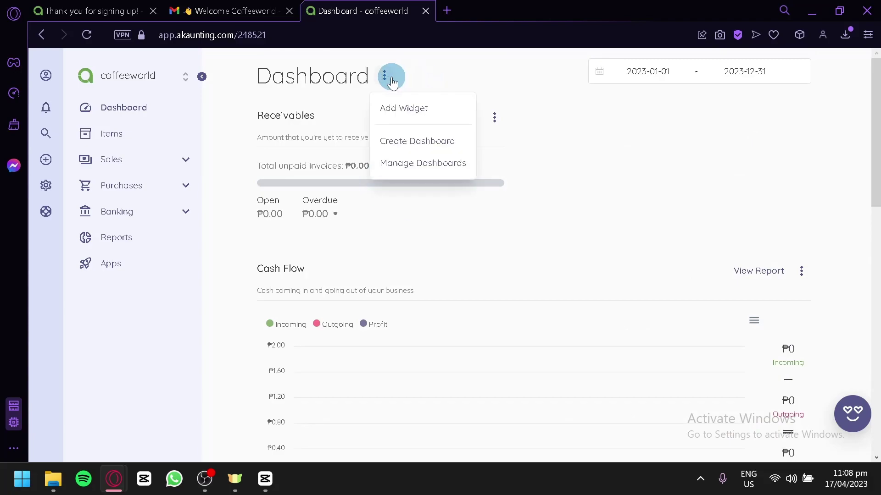
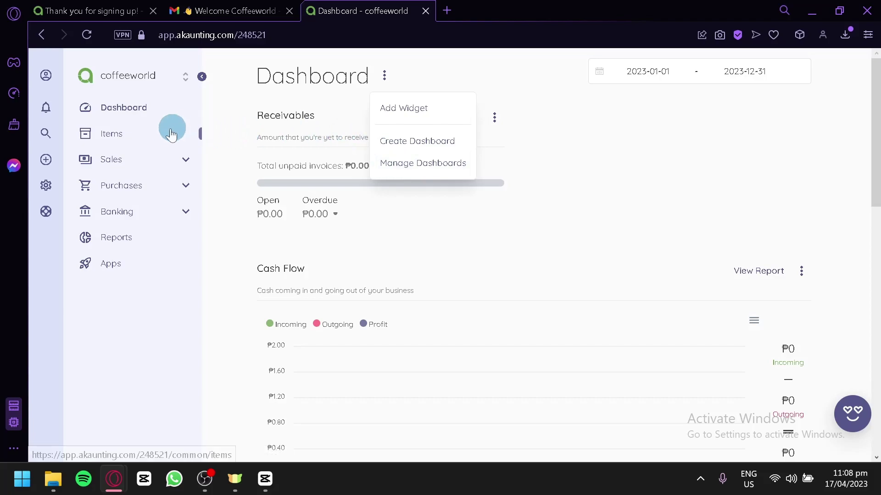
Step: Start a new item in the Items section and set its type to Service
click(162, 135)
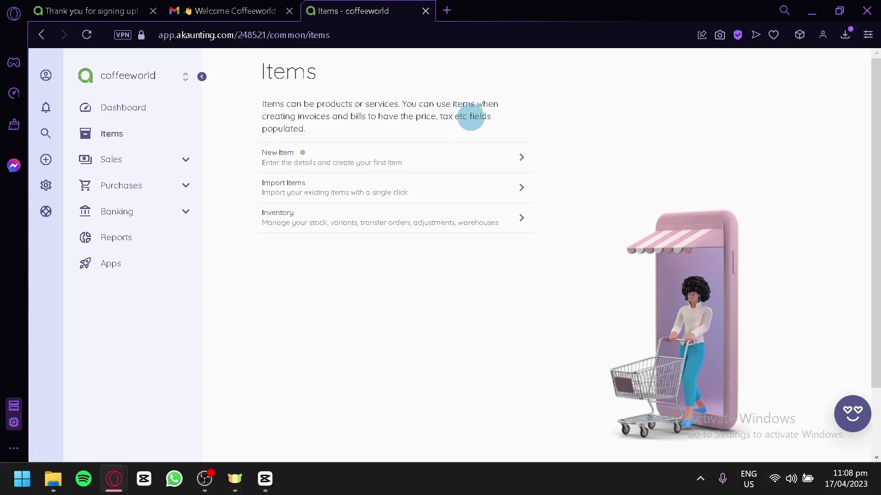
click(437, 157)
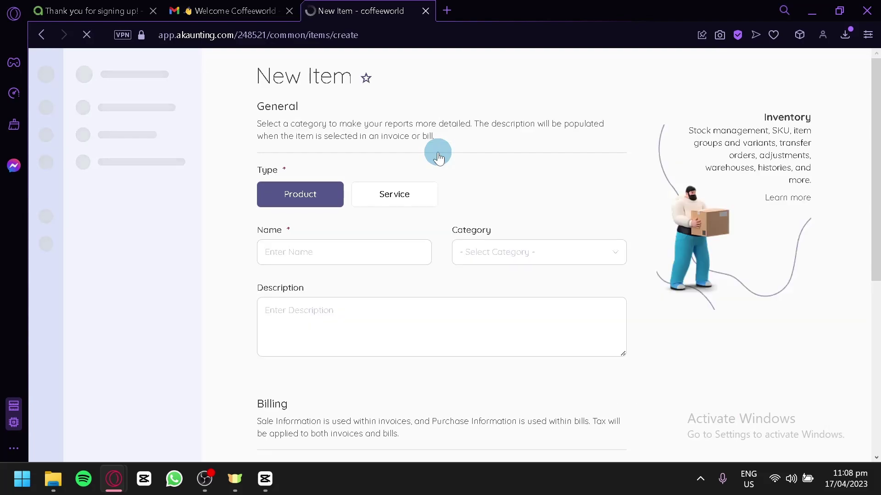
click(367, 192)
click(352, 258)
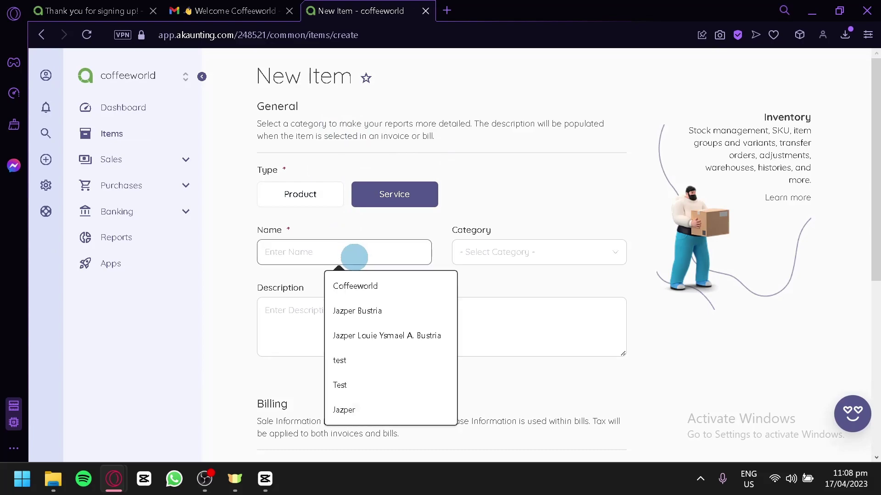
click(311, 248)
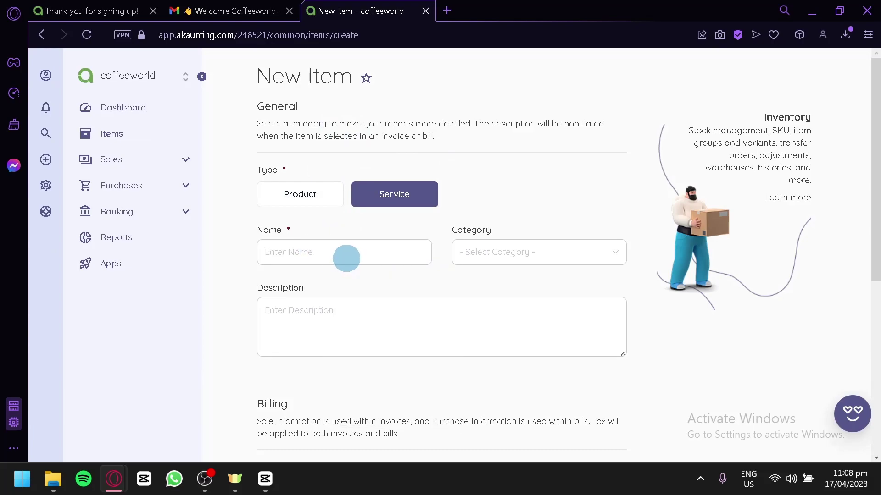
Step: Review the item's category choices and the new category form's name, colour and parent category fields, and cancel the new category
click(536, 255)
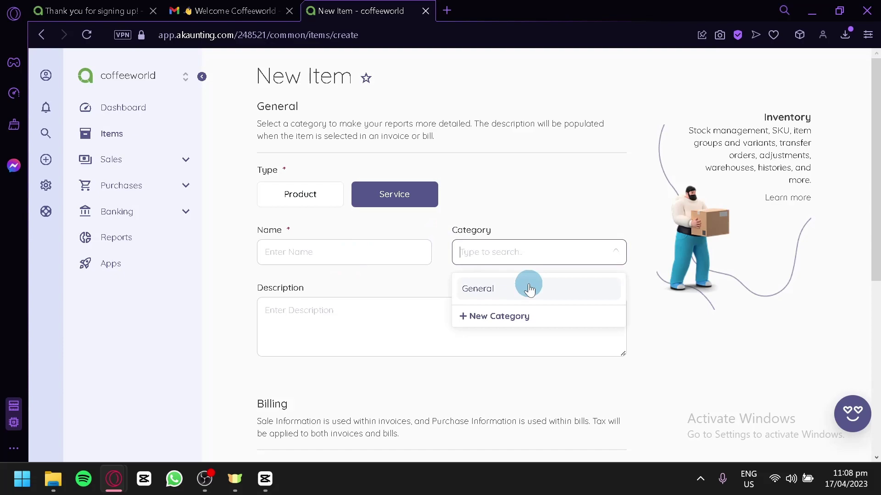
click(528, 287)
click(533, 251)
click(532, 317)
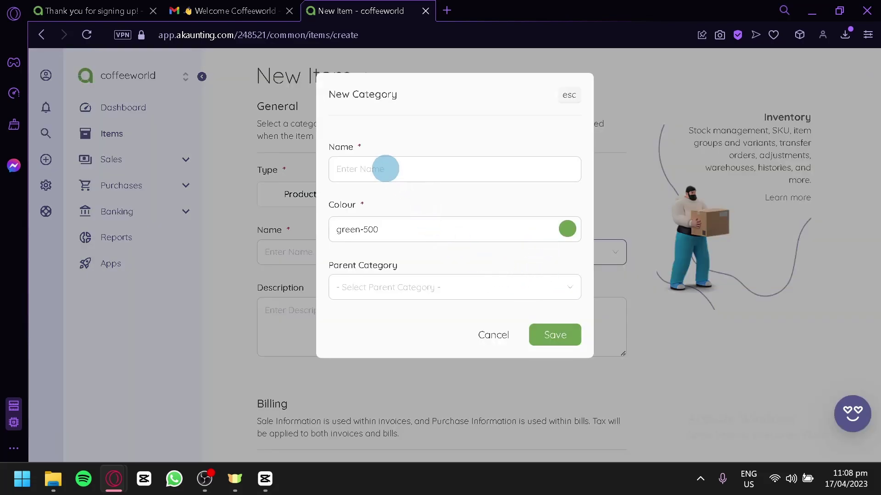
click(385, 169)
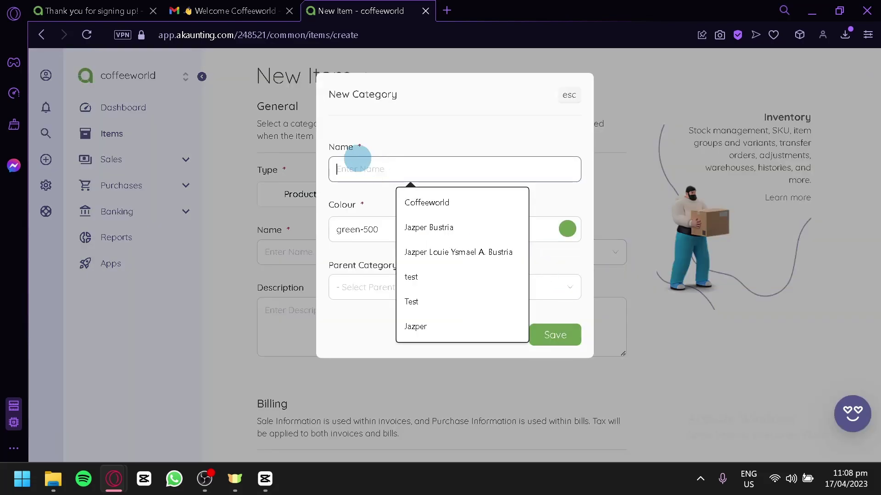
click(385, 182)
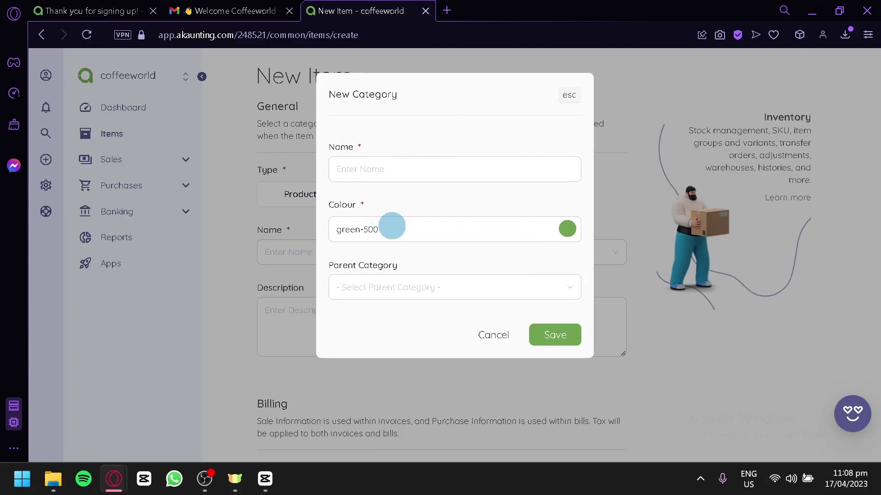
click(401, 288)
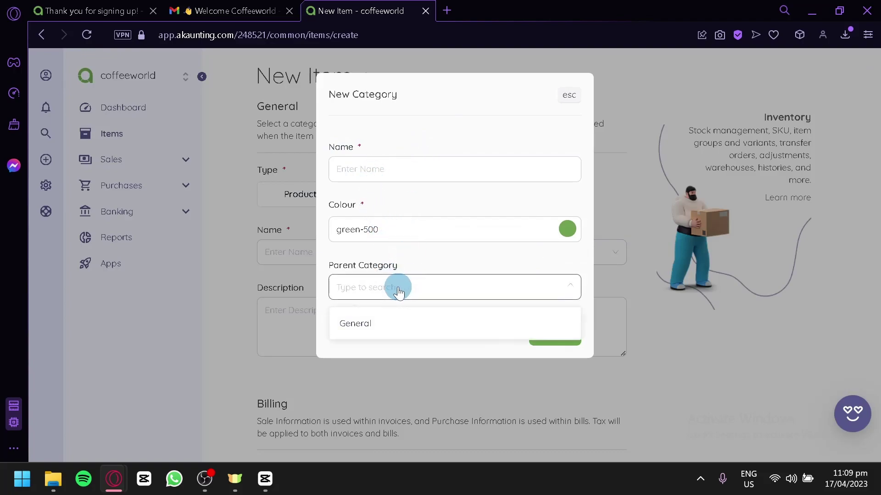
click(477, 338)
Step: Review the new item's description, sale price, purchase price and tax fields, and cancel the item without saving
scroll(340, 252, down, 4)
scroll(326, 365, up, 4)
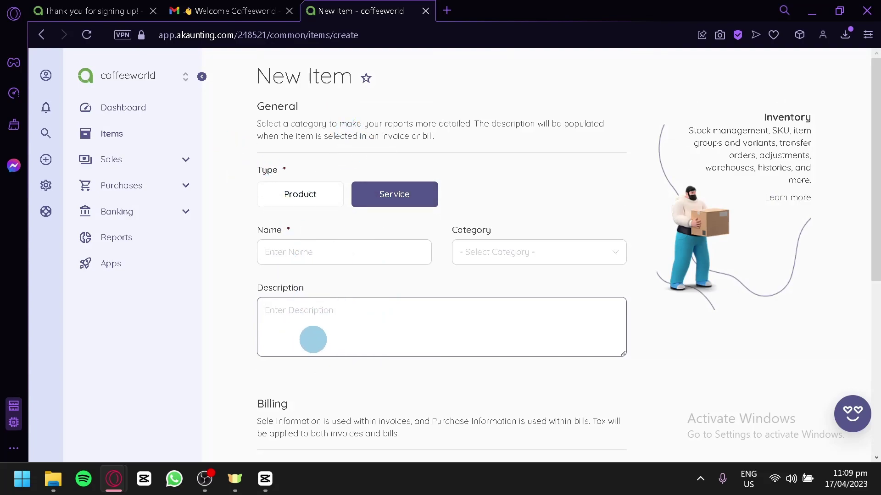
scroll(333, 345, down, 4)
scroll(284, 229, down, 2)
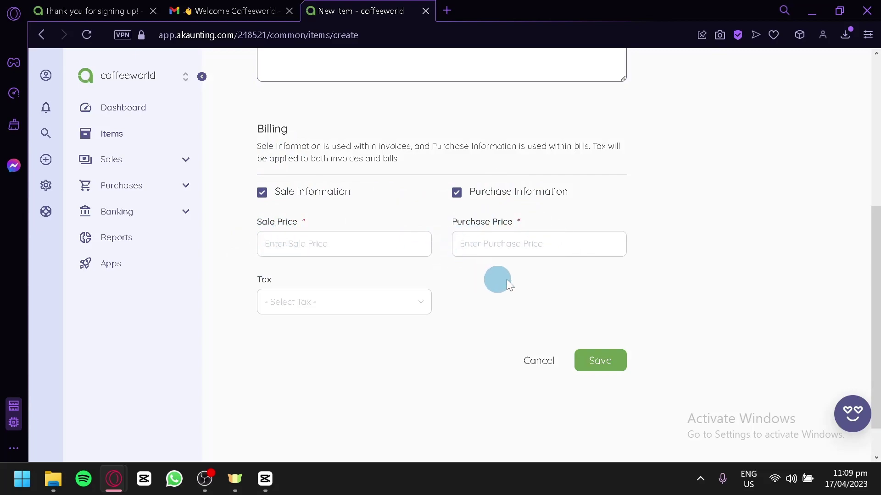
click(348, 299)
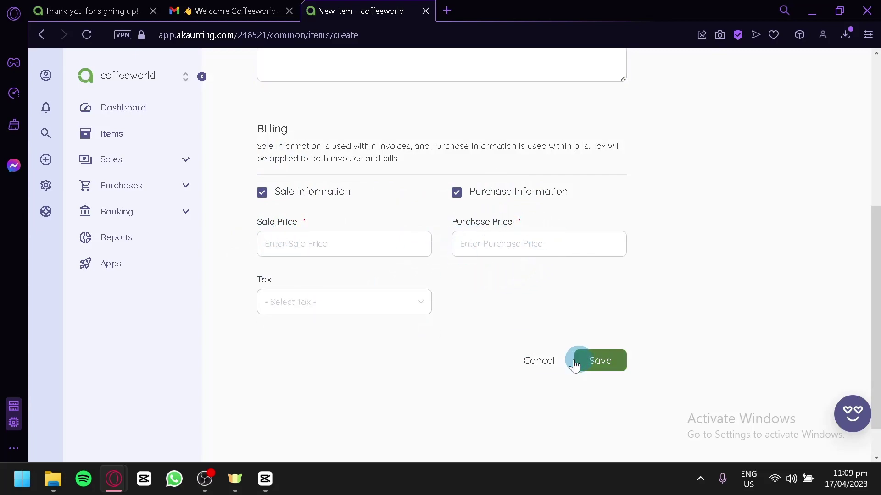
click(528, 362)
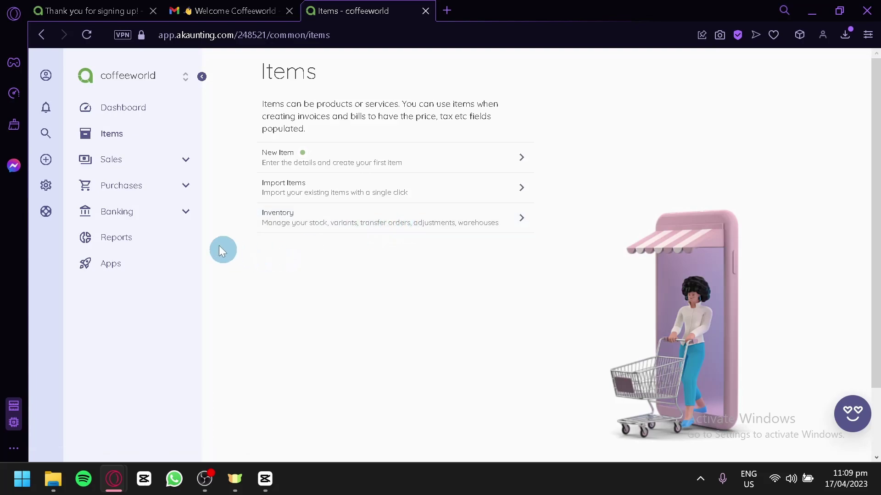
Step: Start a new sales invoice and review its company and billing fields
click(172, 160)
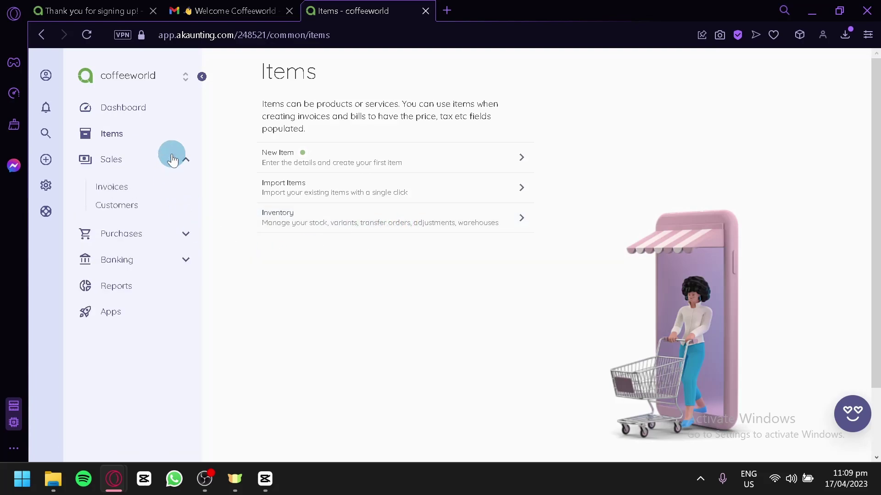
click(111, 191)
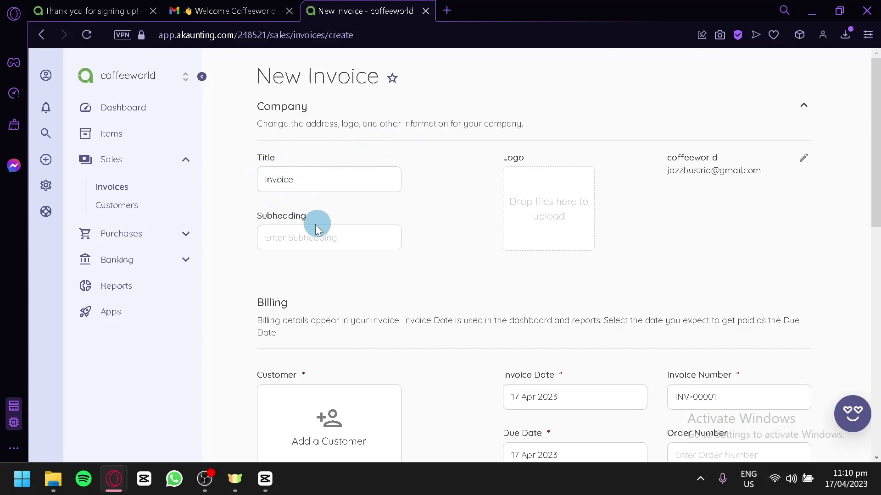
scroll(633, 243, down, 4)
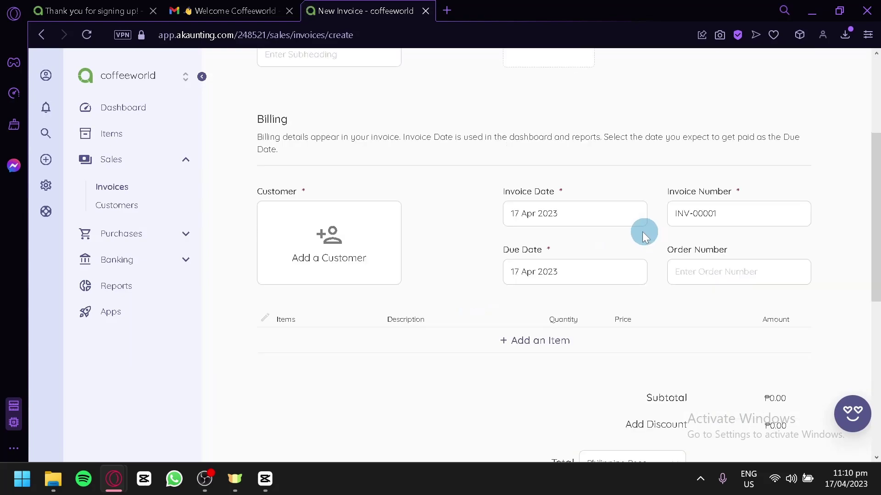
Step: Review the general, address and other details of the invoice's new customer form, and cancel the new customer
click(369, 268)
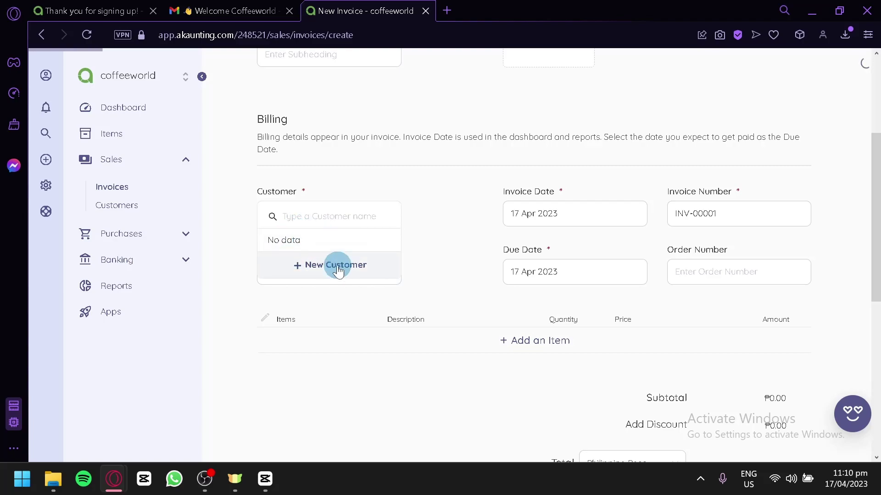
click(338, 268)
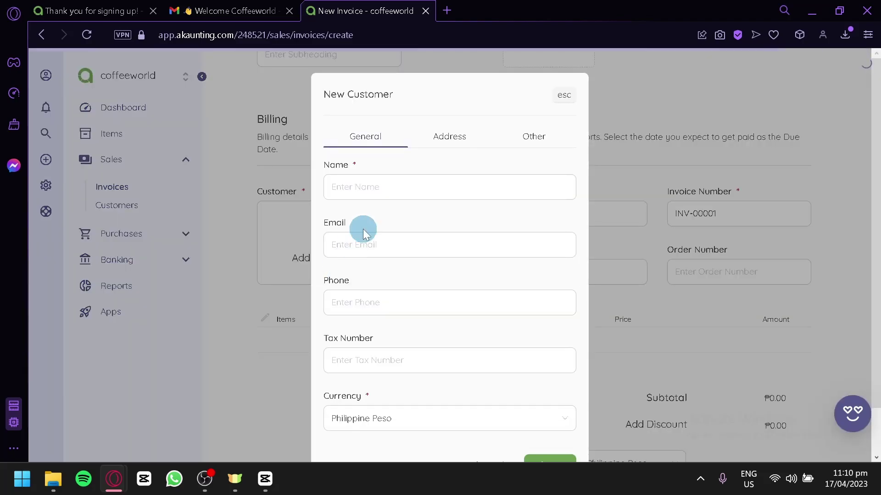
scroll(366, 230, down, 1)
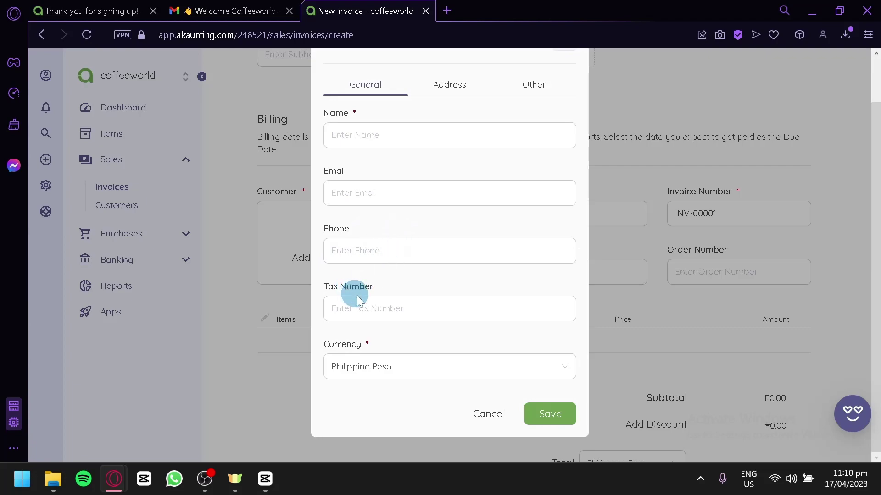
click(456, 87)
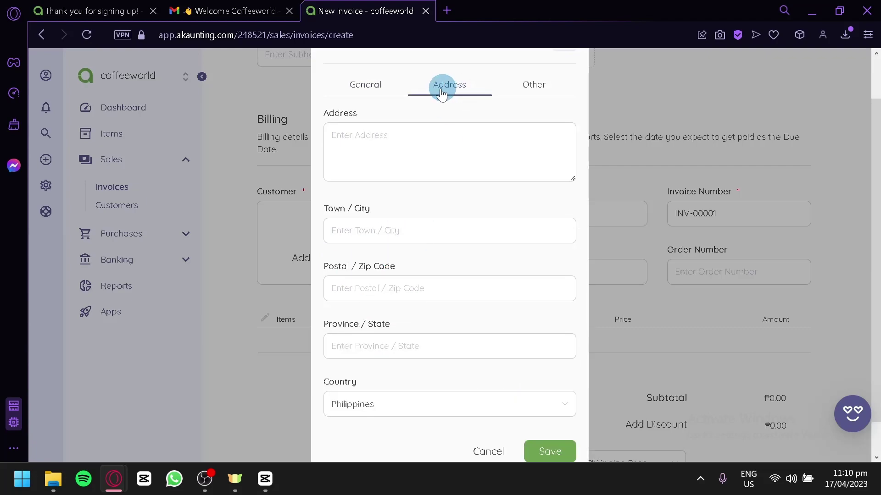
click(541, 85)
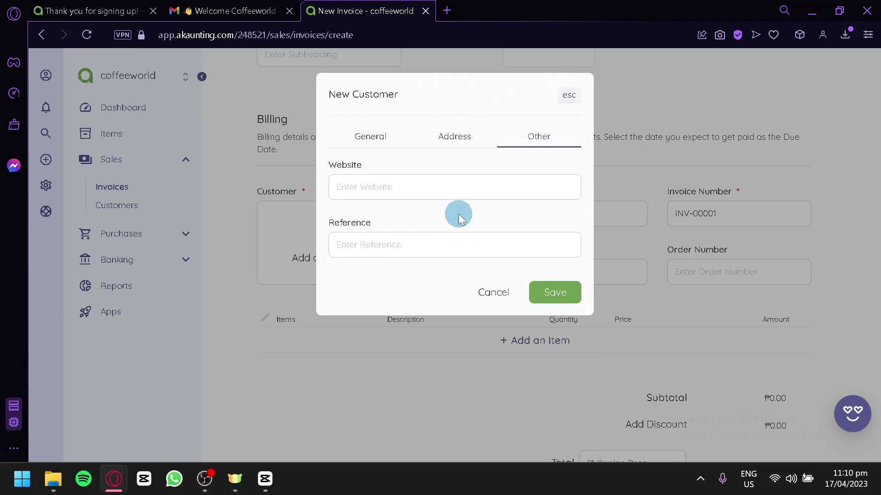
click(467, 288)
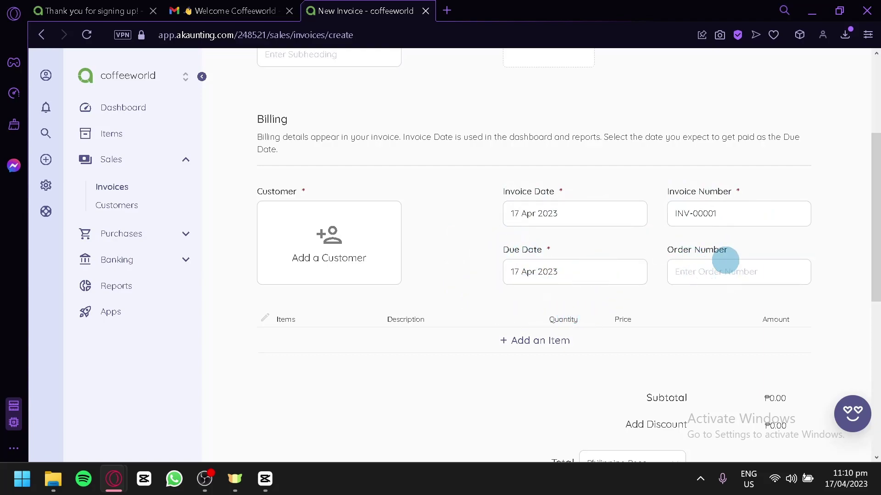
Step: Examine the new invoice's item lines, discount, total currency and notes, plus the advanced footer, category and attachment fields
scroll(724, 257, down, 4)
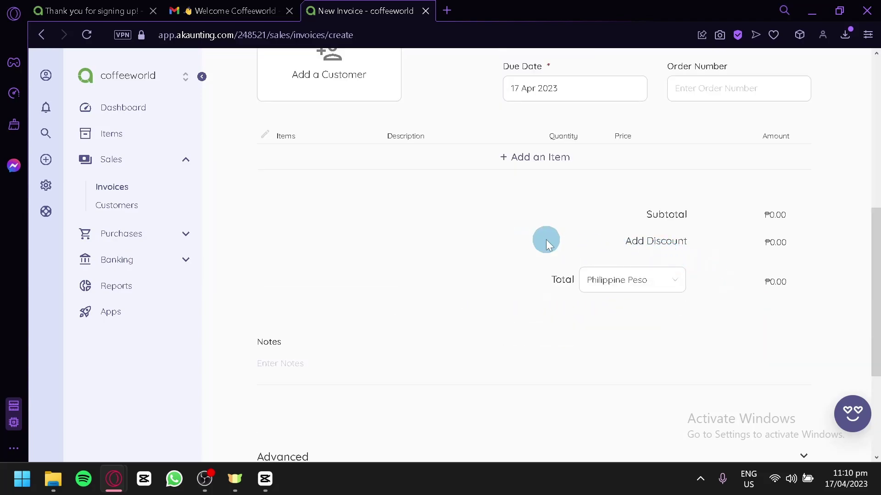
click(527, 160)
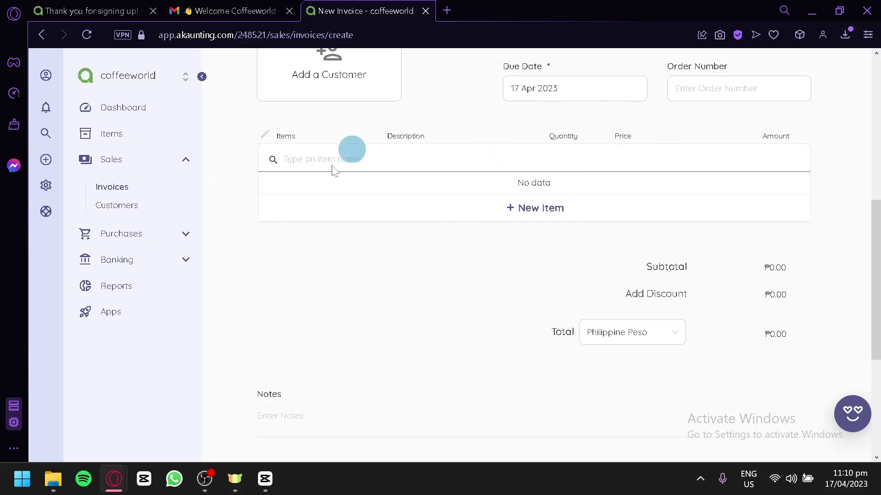
scroll(548, 301, down, 2)
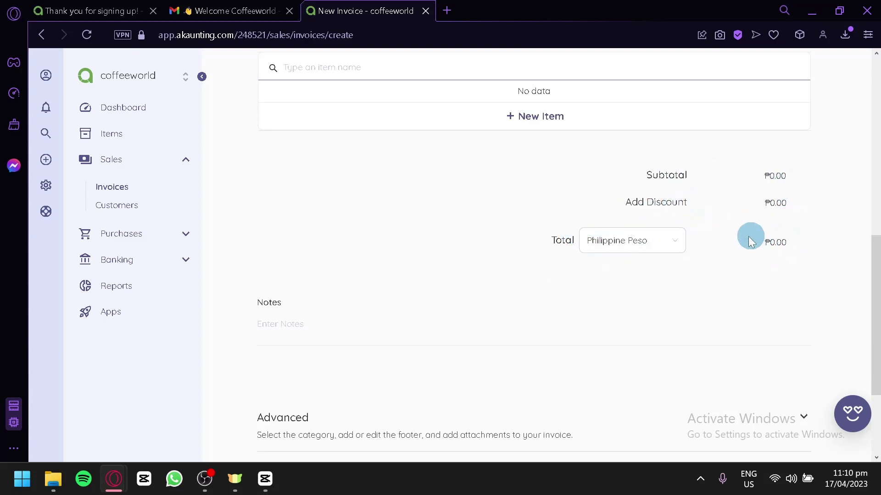
scroll(739, 256, down, 3)
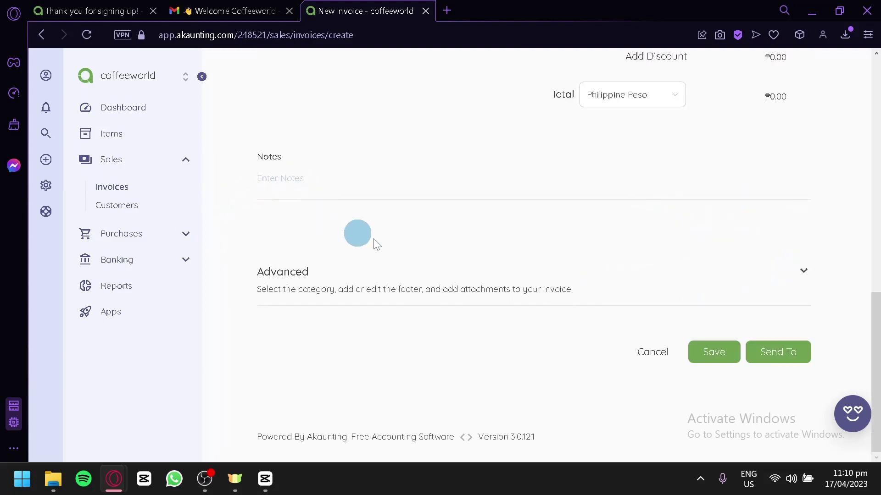
click(411, 275)
scroll(412, 280, down, 3)
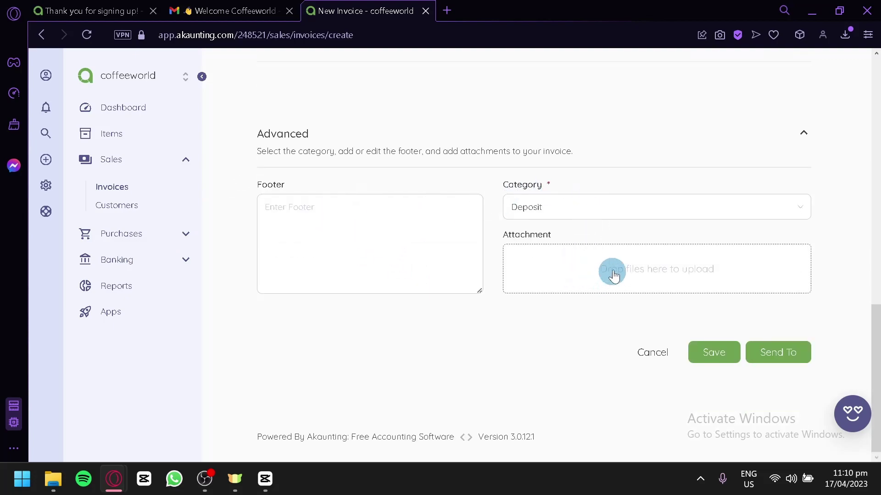
scroll(638, 223, up, 15)
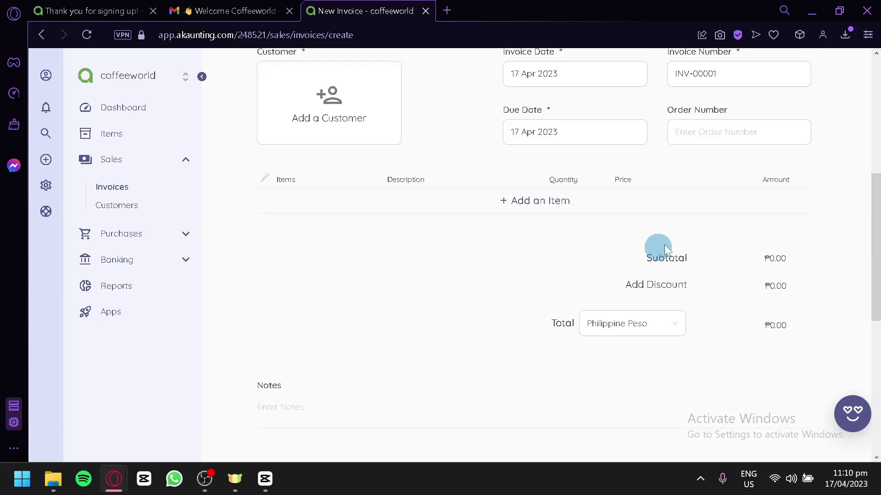
scroll(512, 311, down, 15)
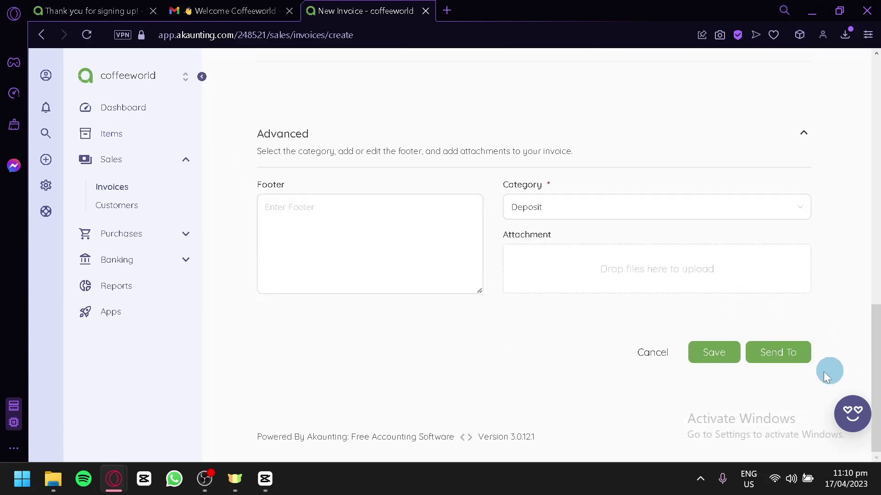
scroll(771, 353, up, 10)
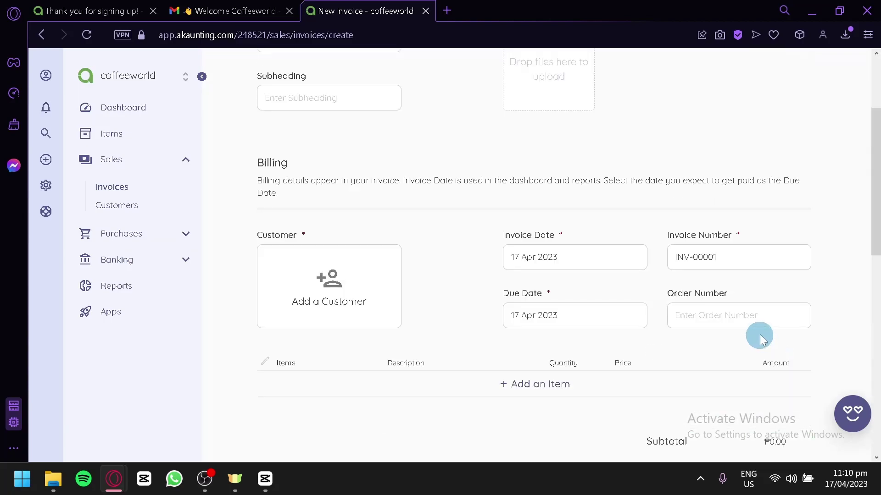
scroll(338, 304, up, 3)
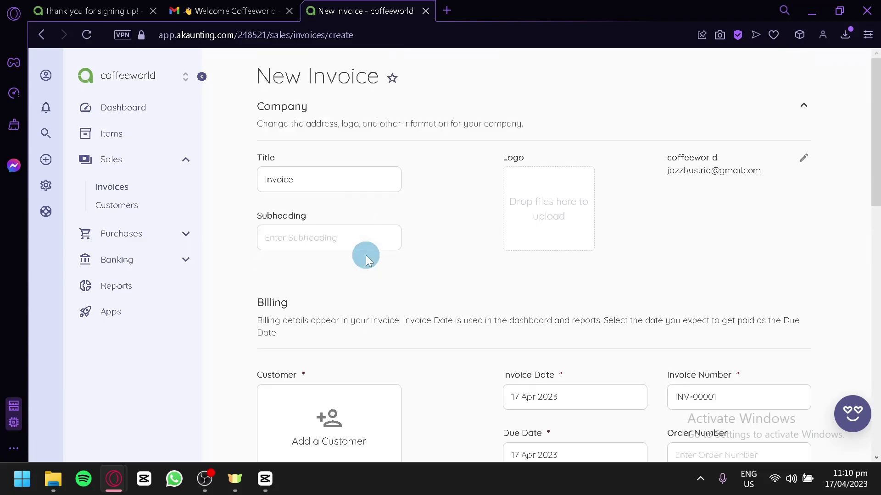
Step: View the Customers options under Sales, and open the Bills section under Purchases
click(131, 207)
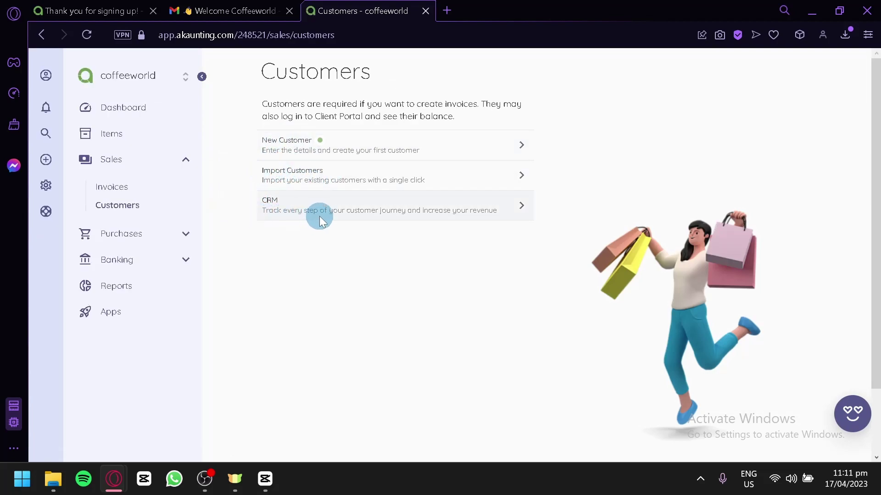
click(123, 235)
click(116, 262)
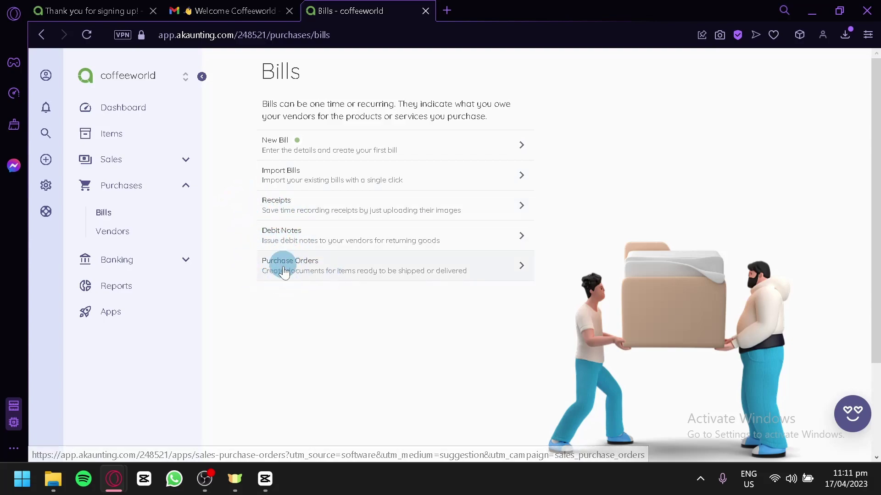
Step: Start a new bill and review its vendor, date, item, total and notes fields
click(342, 149)
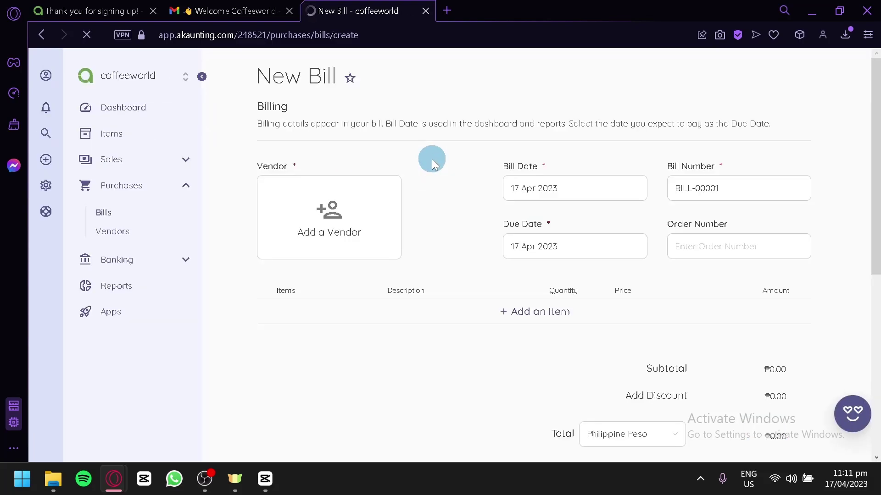
scroll(429, 193, down, 5)
scroll(434, 220, up, 5)
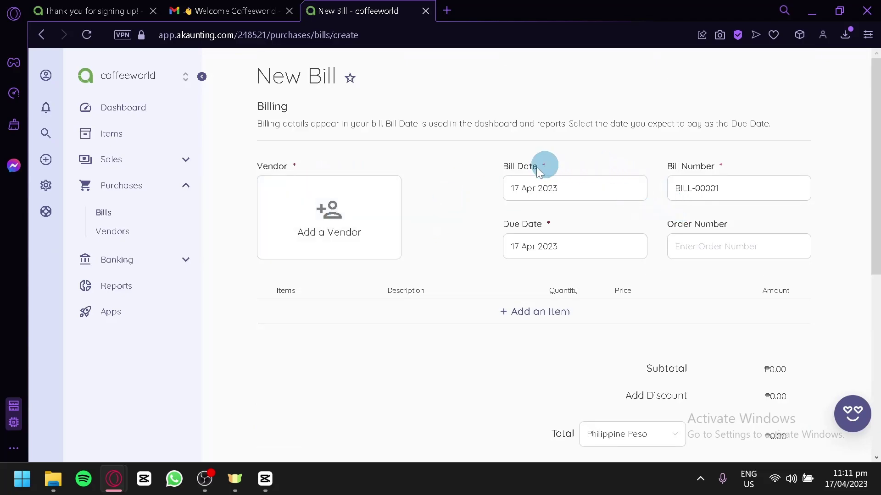
scroll(596, 252, down, 6)
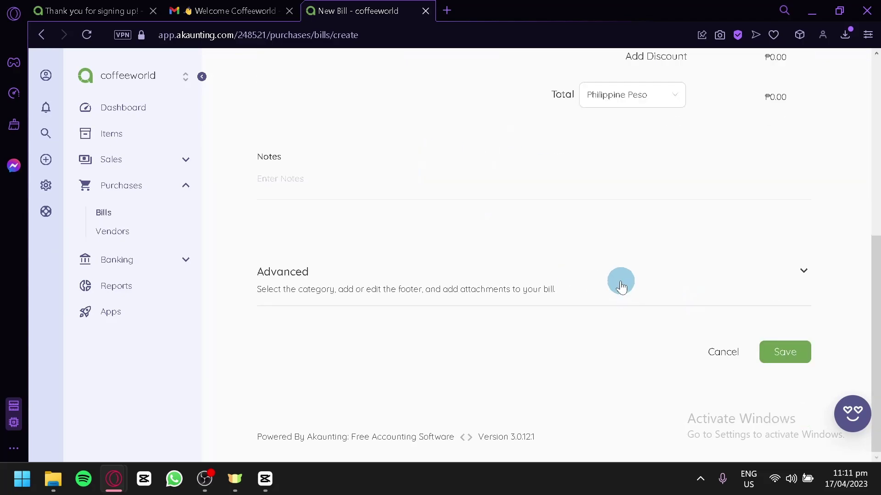
scroll(619, 281, up, 6)
scroll(627, 274, down, 6)
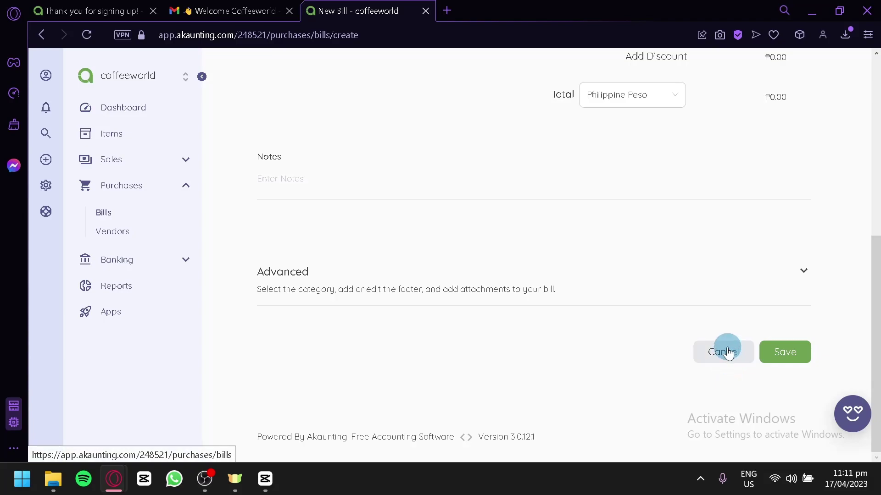
Step: Open the Banking accounts list and start a new account to review its general fields
click(169, 258)
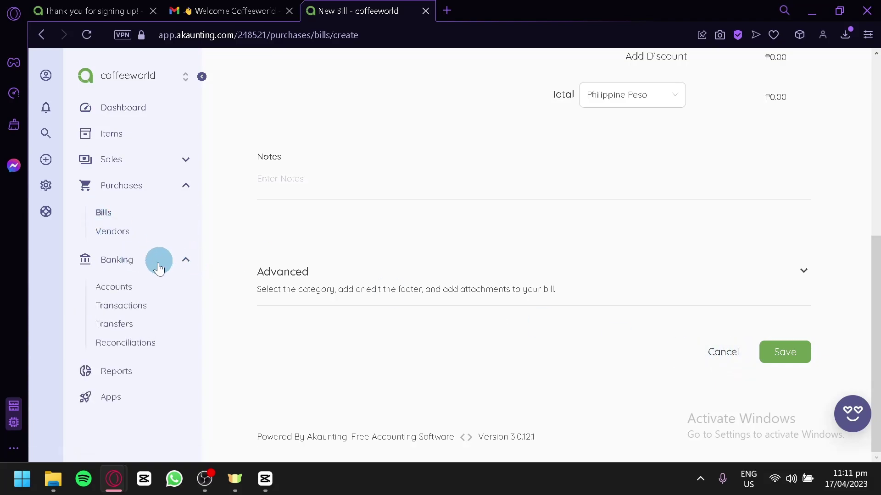
click(122, 291)
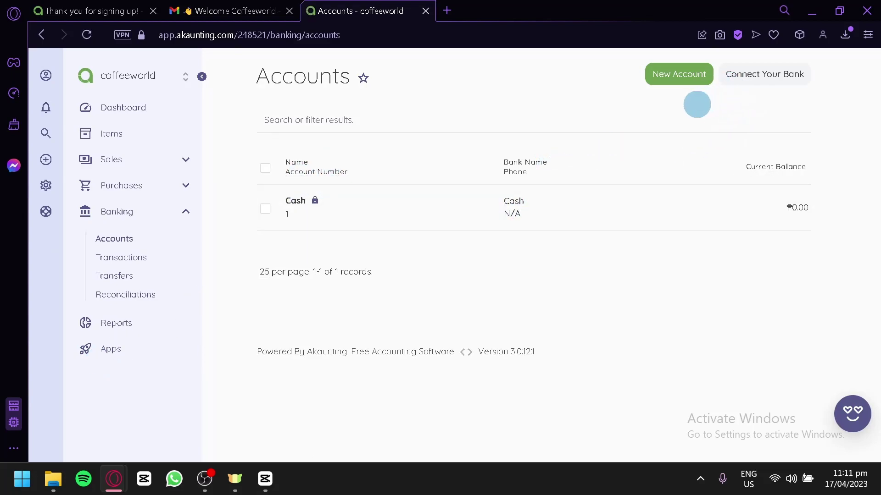
click(669, 87)
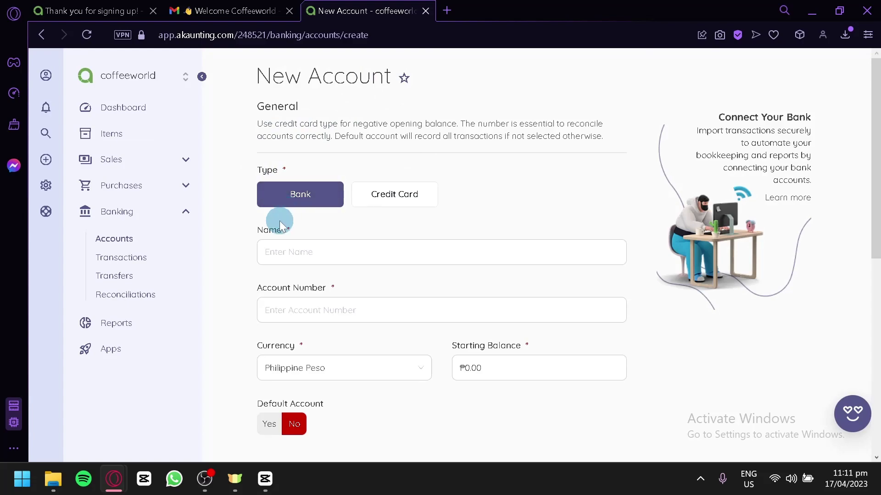
scroll(298, 197, down, 2)
scroll(366, 174, up, 2)
Step: Compare the form fields for the new account's Credit Card and Bank types
click(398, 200)
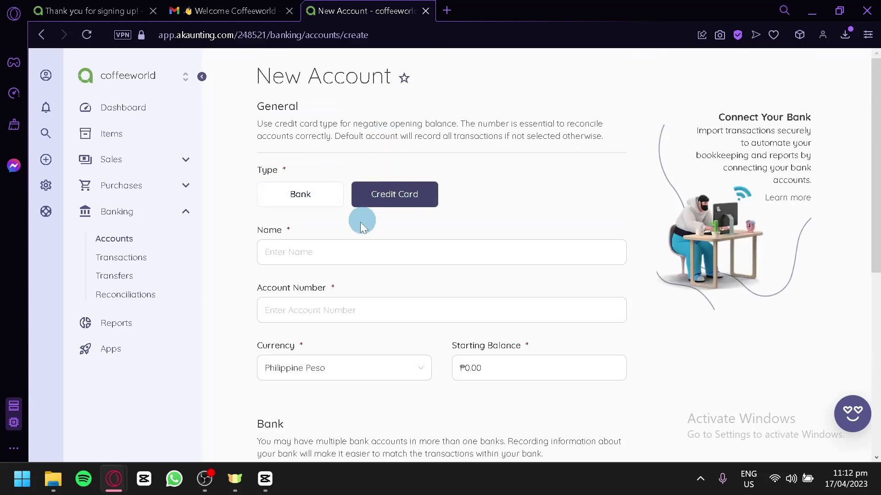
scroll(361, 225, down, 6)
scroll(389, 169, up, 6)
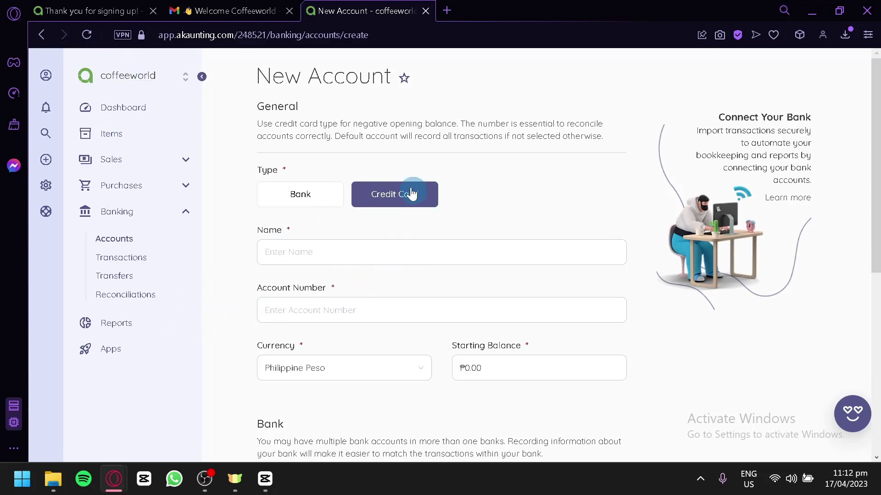
click(310, 195)
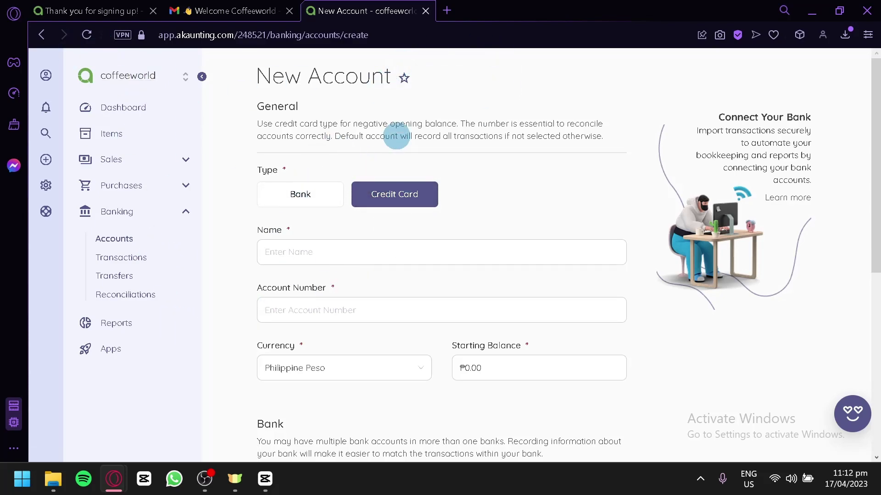
Step: Open the Reports section and review the available Income & Expense and Accounting reports
click(100, 326)
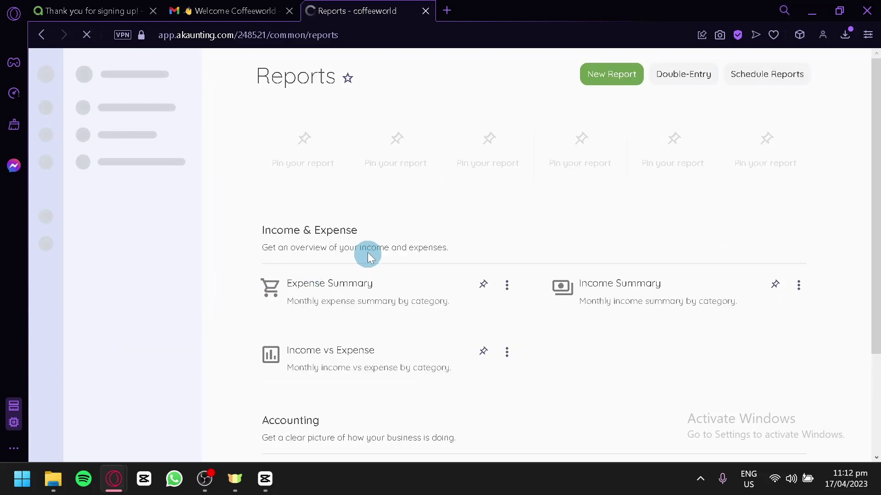
scroll(369, 251, down, 3)
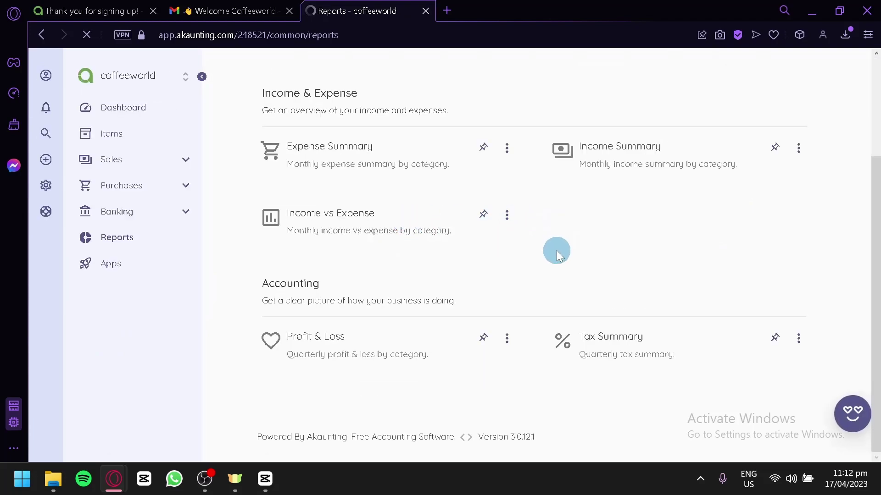
scroll(431, 248, up, 3)
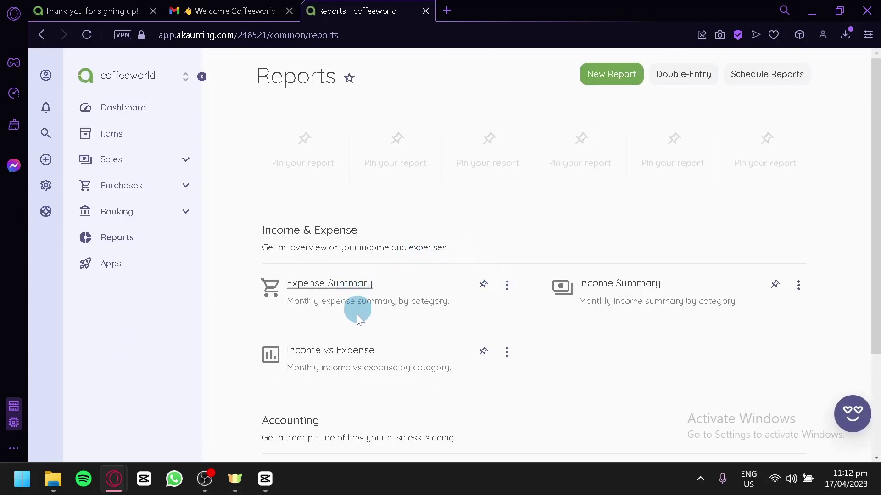
scroll(356, 316, down, 2)
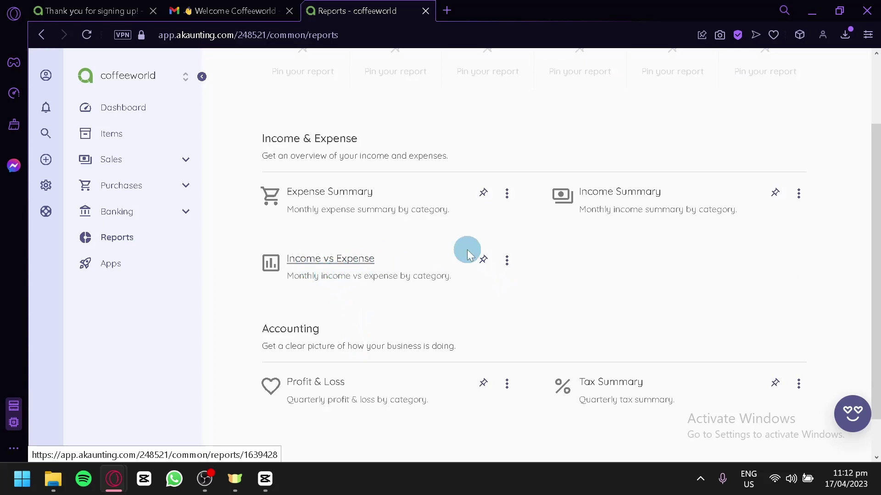
scroll(345, 399, down, 1)
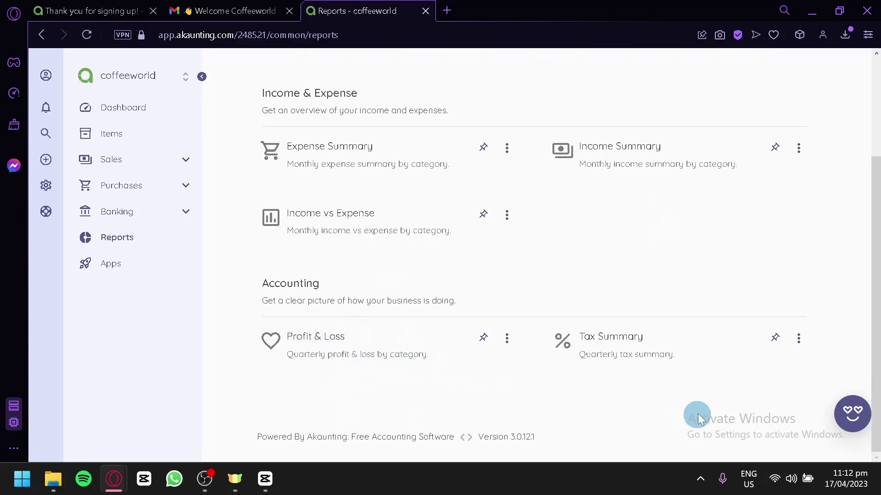
Step: Pin the Expense Summary and Income vs Expense reports to the top of the Reports page
scroll(499, 309, up, 3)
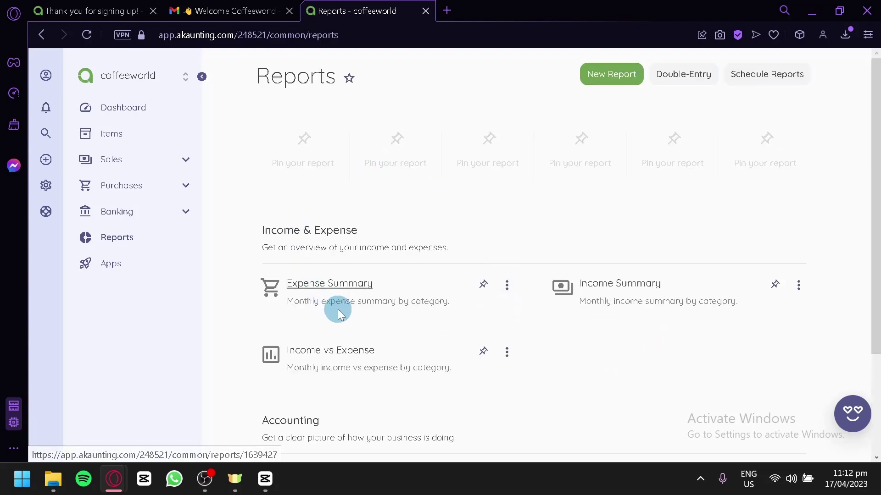
drag(338, 314, 555, 345)
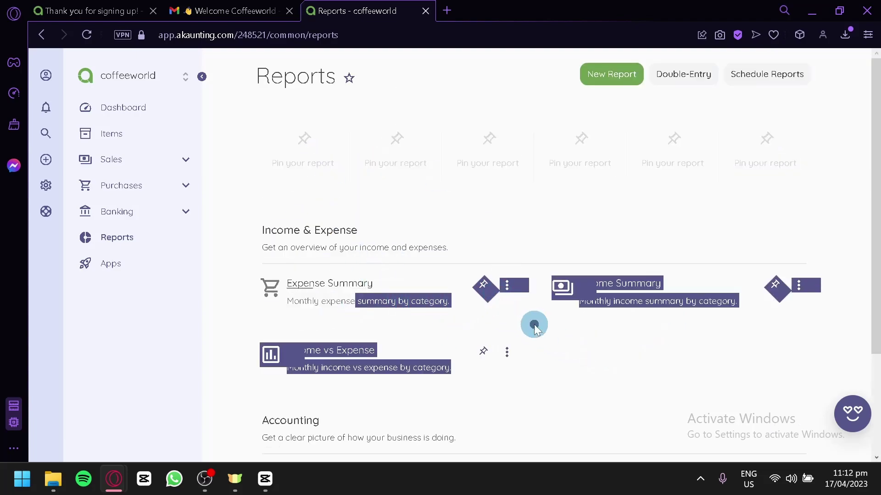
drag(512, 326, 497, 299)
click(484, 289)
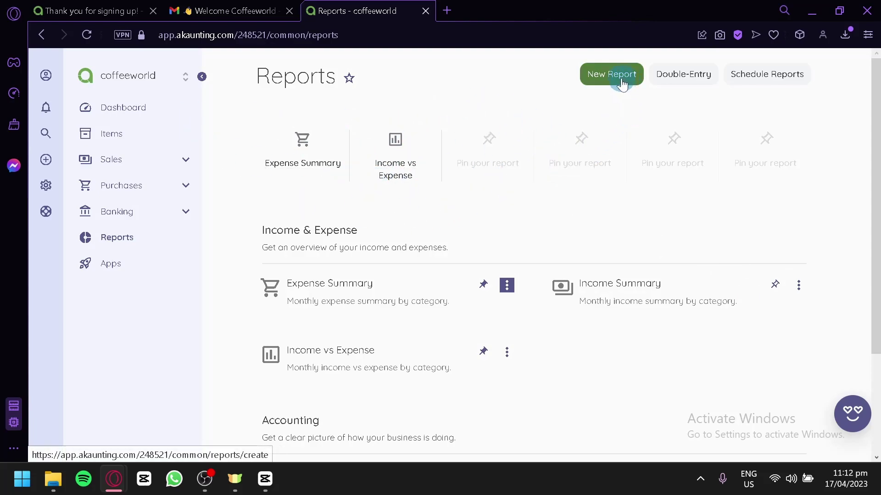
Step: Start a new report of type Tax Summary and review its period, basis and withholding preferences
click(608, 87)
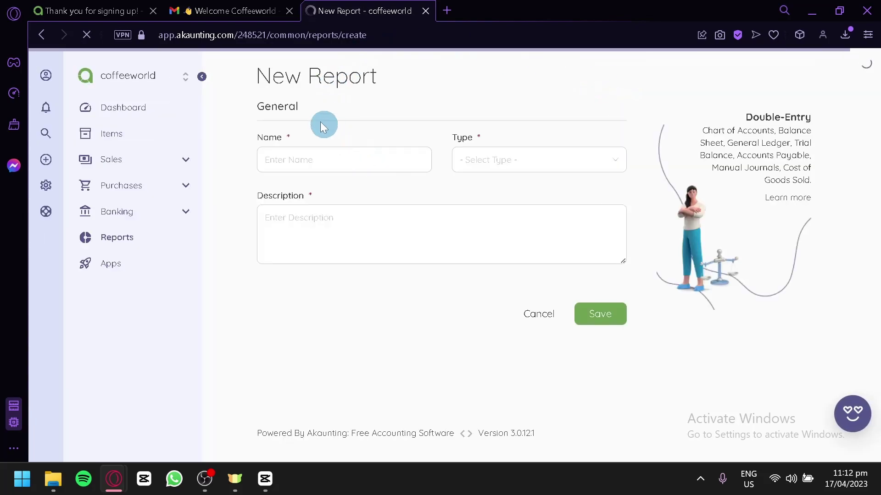
click(551, 173)
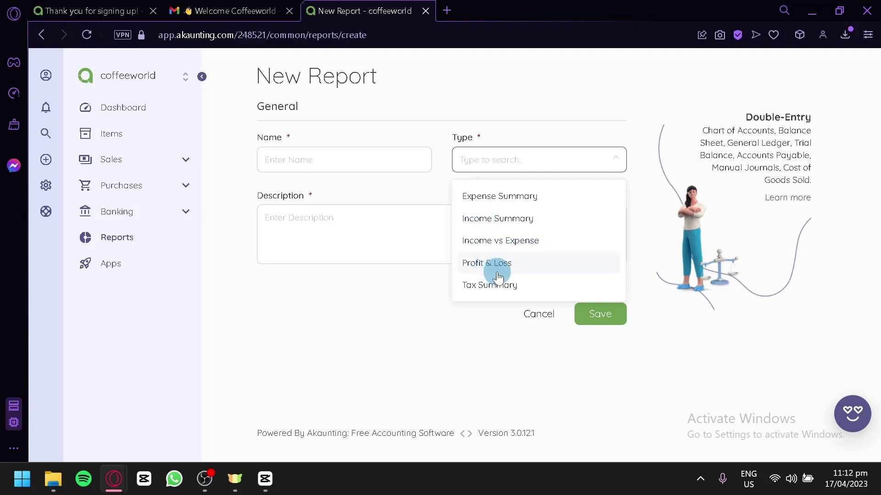
click(487, 286)
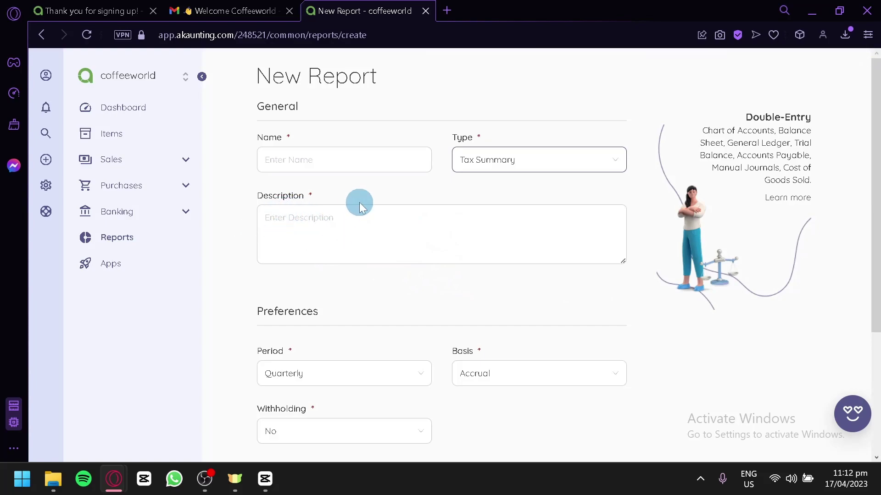
scroll(362, 211, down, 4)
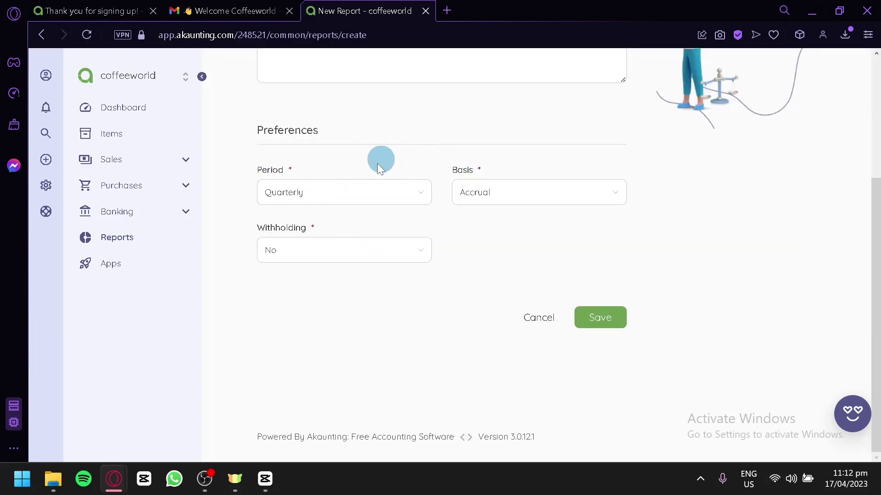
click(600, 323)
scroll(573, 333, down, 4)
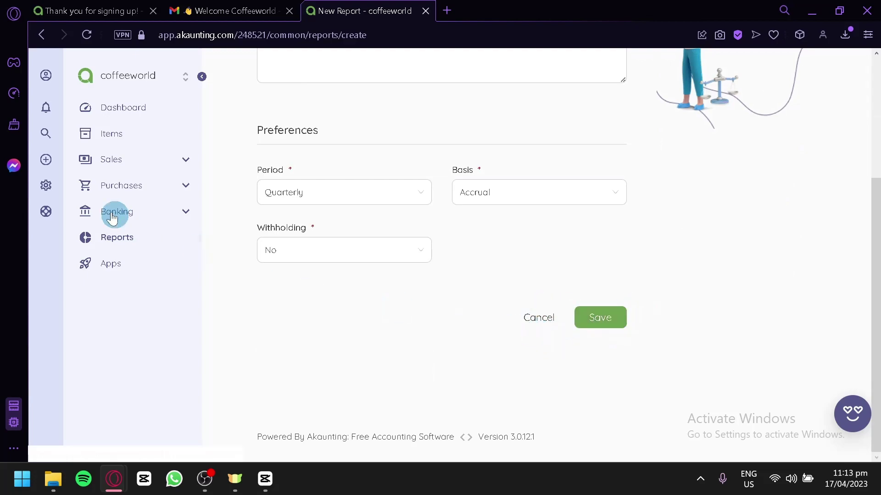
Step: Open the Apps section and browse the Top Paid, New and Top Free apps
click(117, 237)
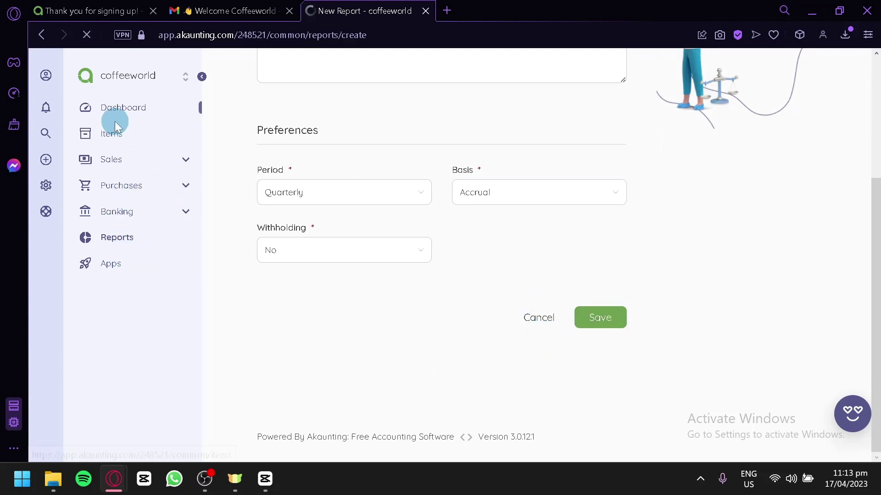
click(116, 253)
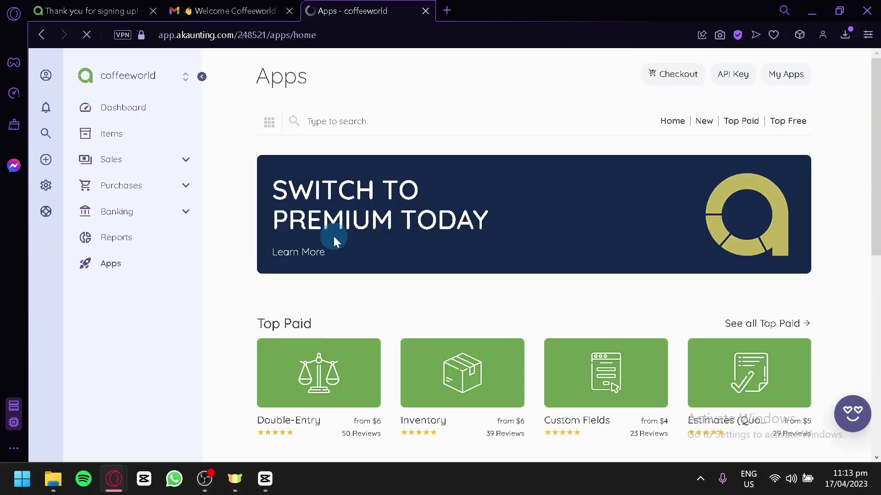
scroll(333, 236, down, 4)
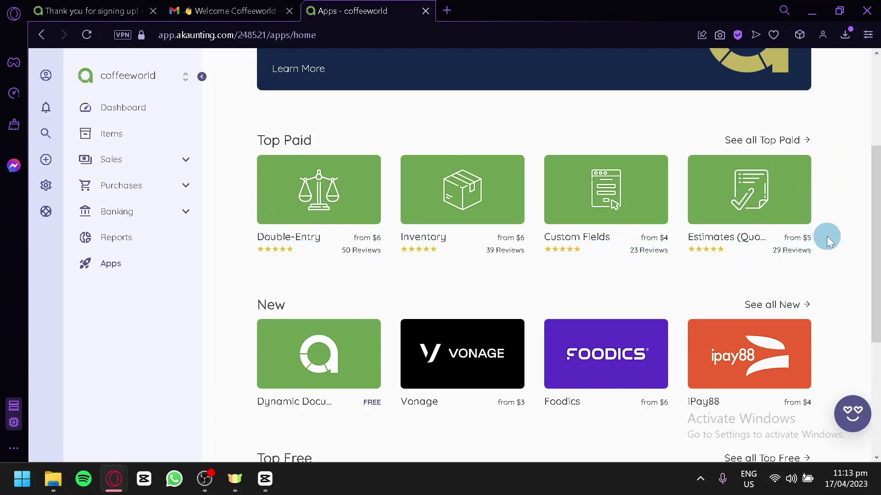
scroll(816, 253, down, 4)
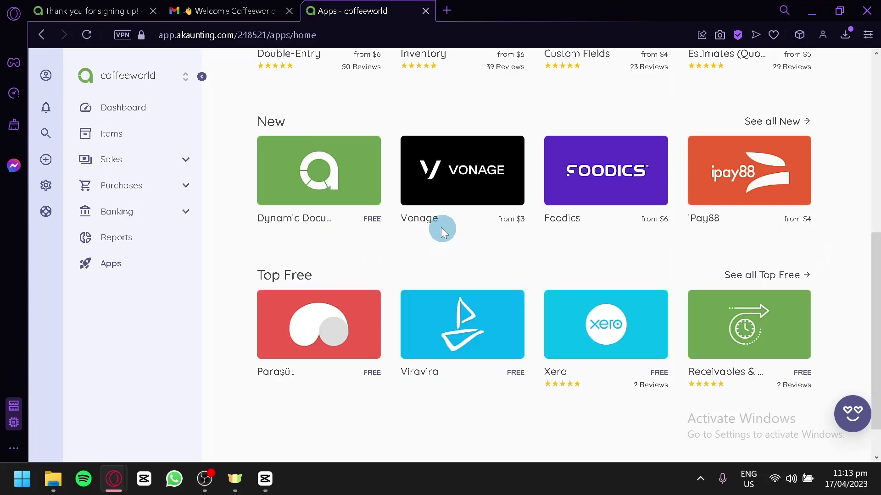
scroll(413, 248, down, 1)
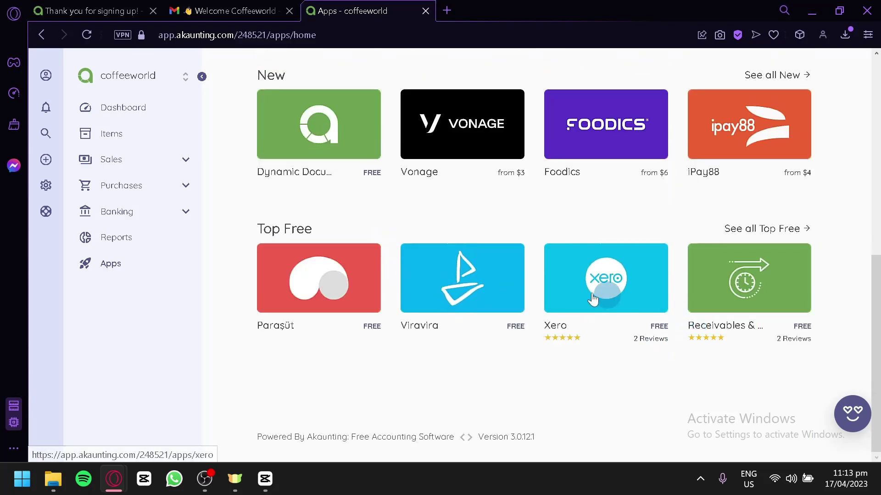
scroll(571, 317, up, 5)
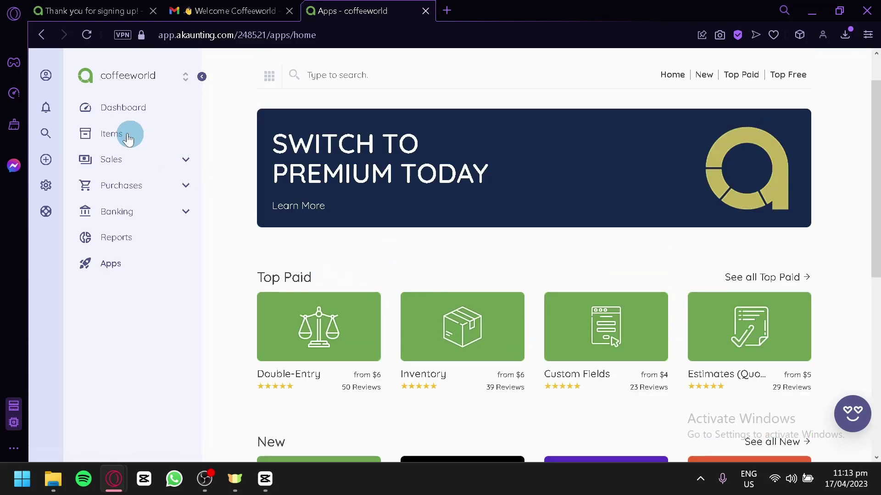
Step: Review the record types available for quick creation and the list of company settings
click(48, 153)
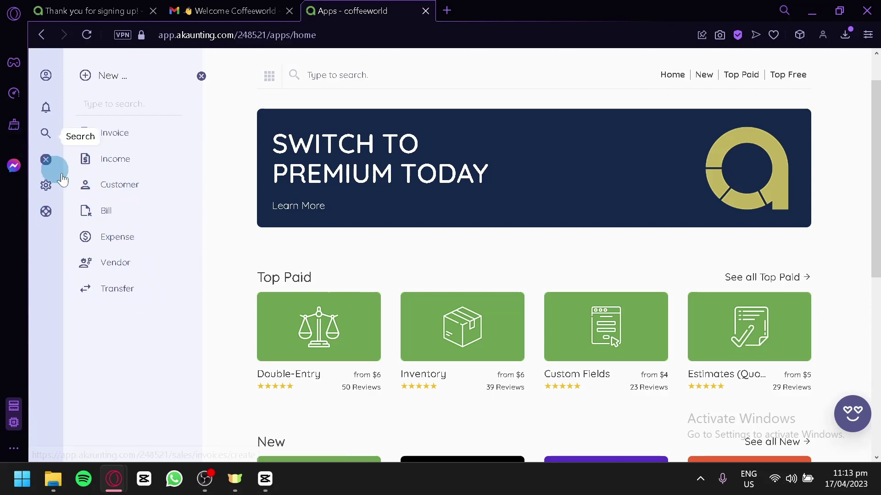
click(49, 189)
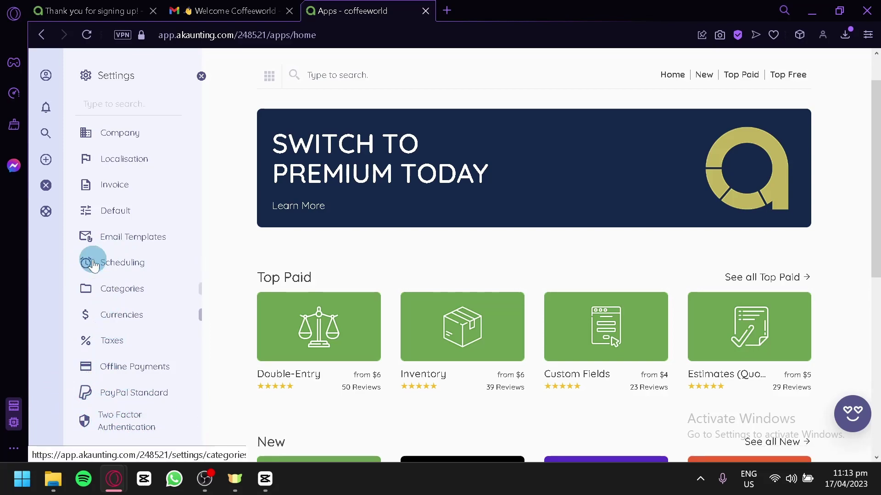
Step: Open the Akaunting Support page, look through its help resources, and return to the coffeeworld Apps page
click(47, 214)
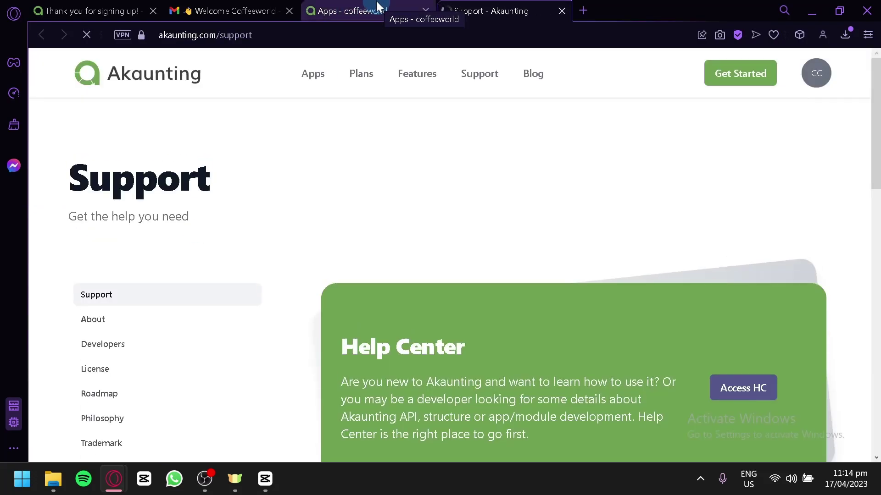
scroll(483, 251, down, 4)
scroll(468, 249, down, 2)
scroll(468, 249, up, 6)
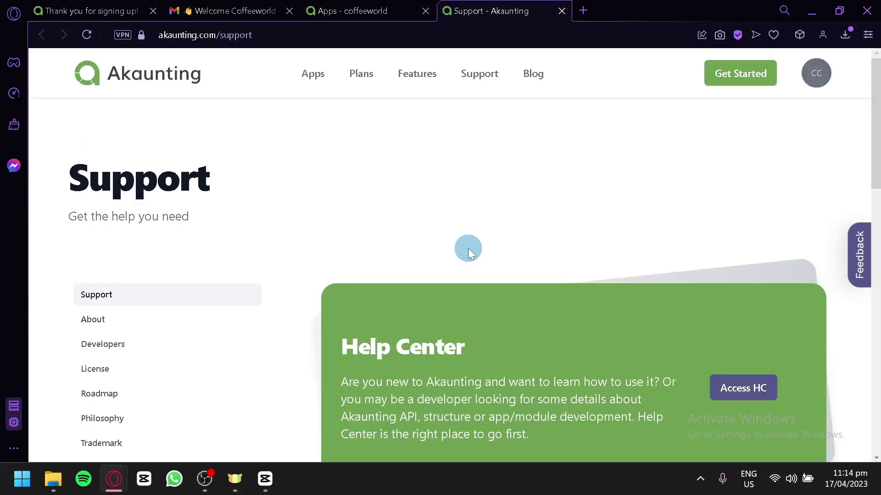
click(358, 8)
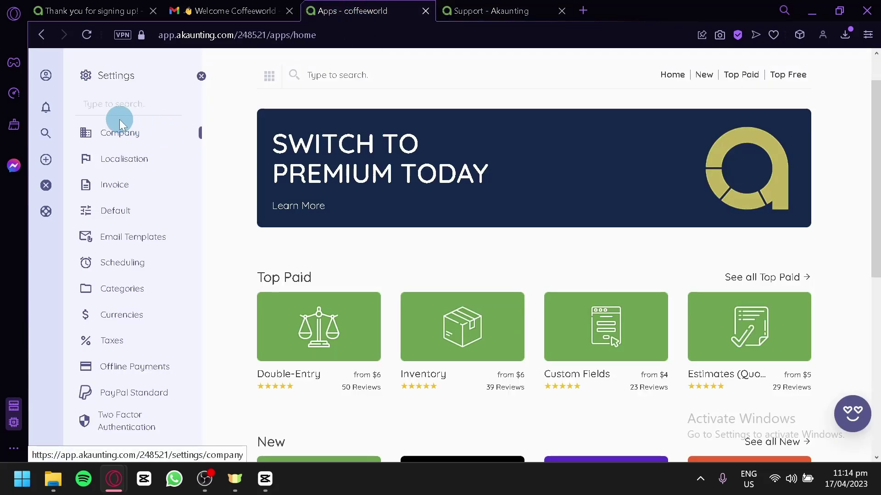
Step: Review the user account options, and return to the Dashboard to look over its receivables and cash flow
click(47, 81)
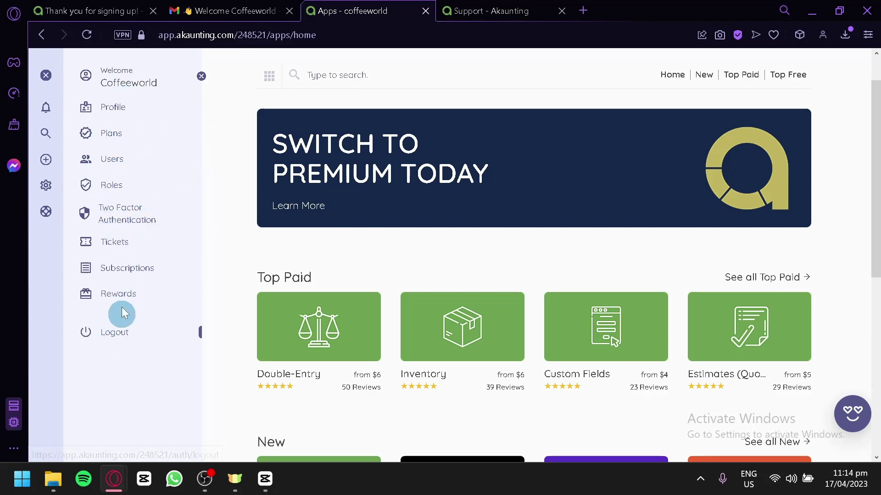
click(205, 78)
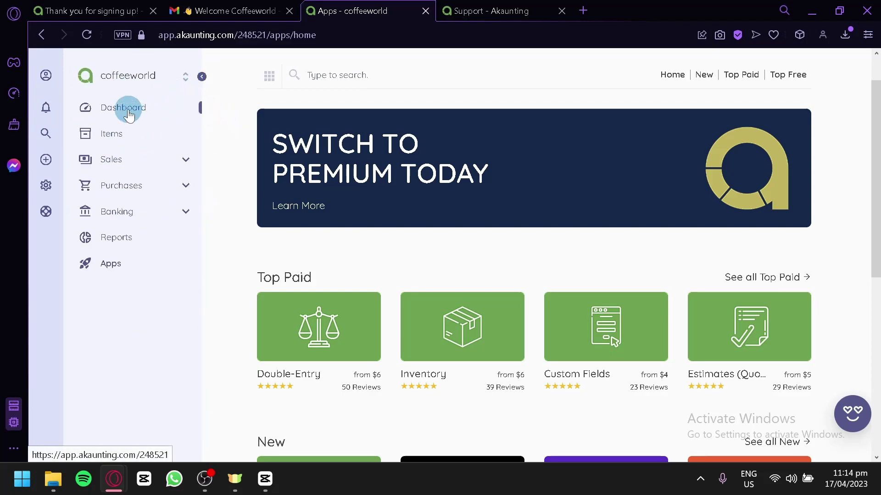
click(126, 110)
click(487, 190)
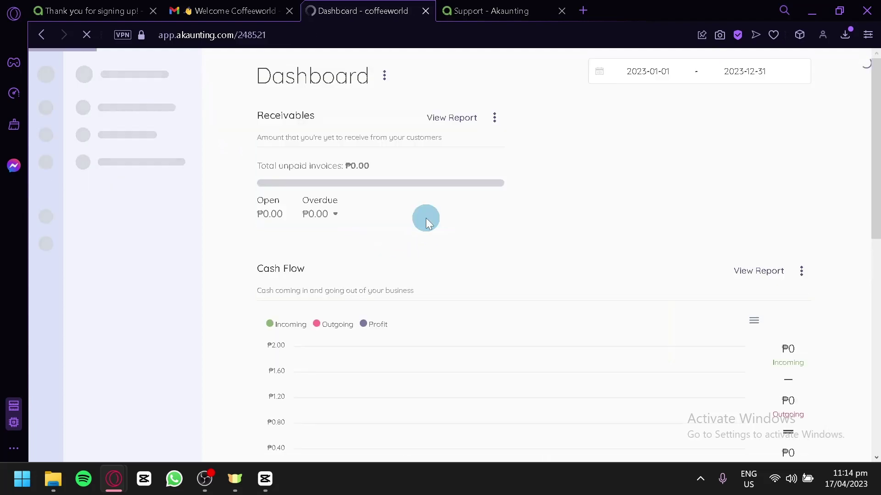
scroll(423, 212, down, 4)
scroll(422, 212, up, 4)
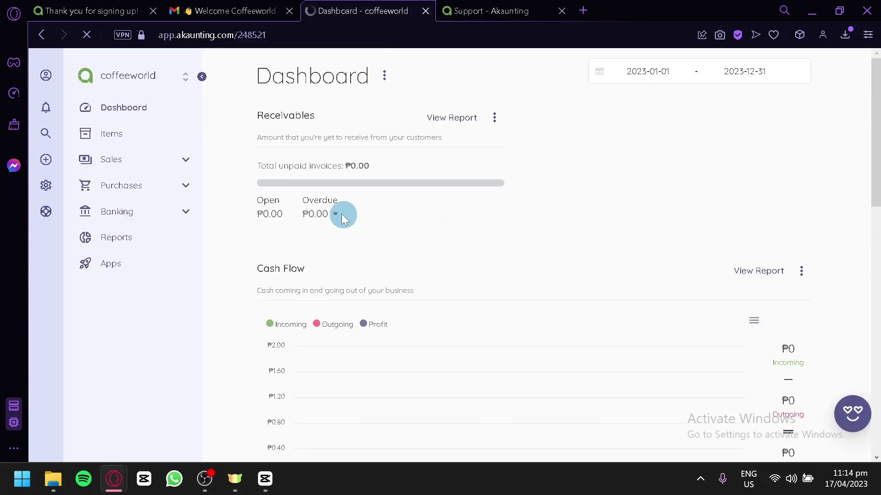